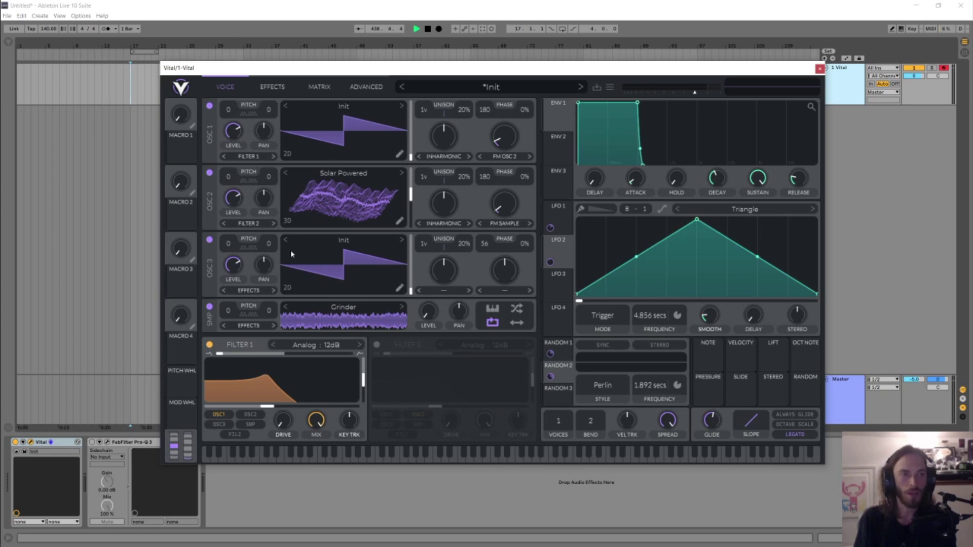
Route oscillator 2 to Filter 1+2 and oscillator 3 to Filter 1, and set Filter 1 cutoff near 20 semitones
{"action": "left_click", "coordinate": [248, 156]}
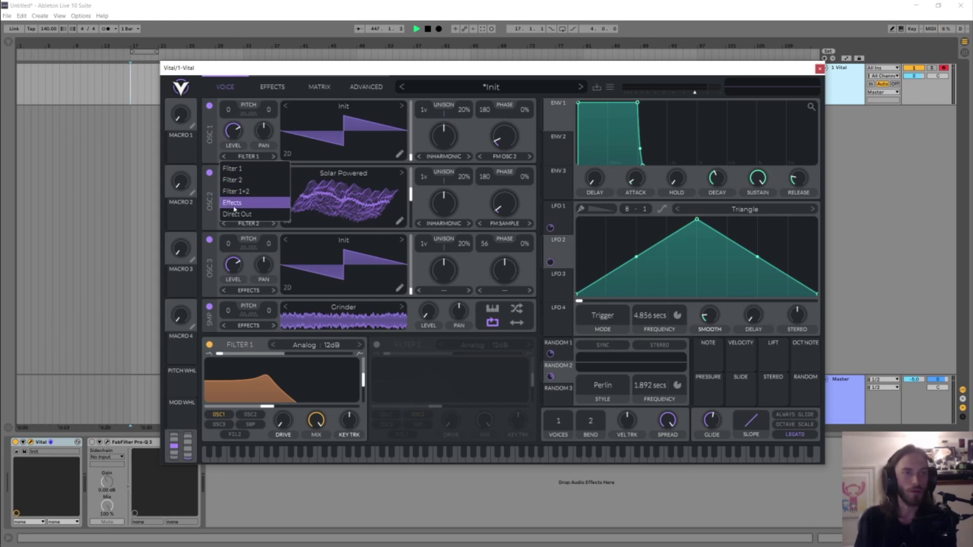
{"action": "left_click", "coordinate": [275, 88]}
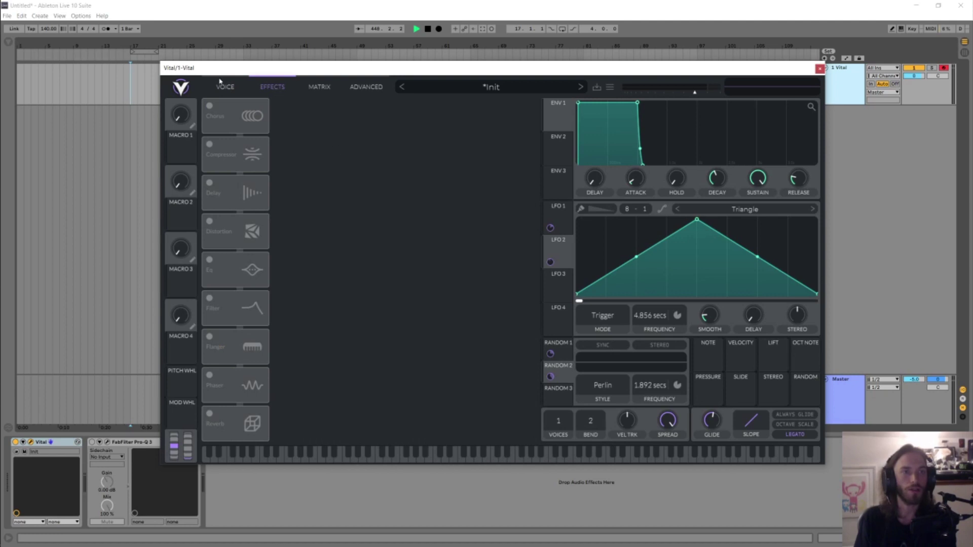
{"action": "left_click", "coordinate": [225, 87]}
{"action": "left_click", "coordinate": [248, 222]}
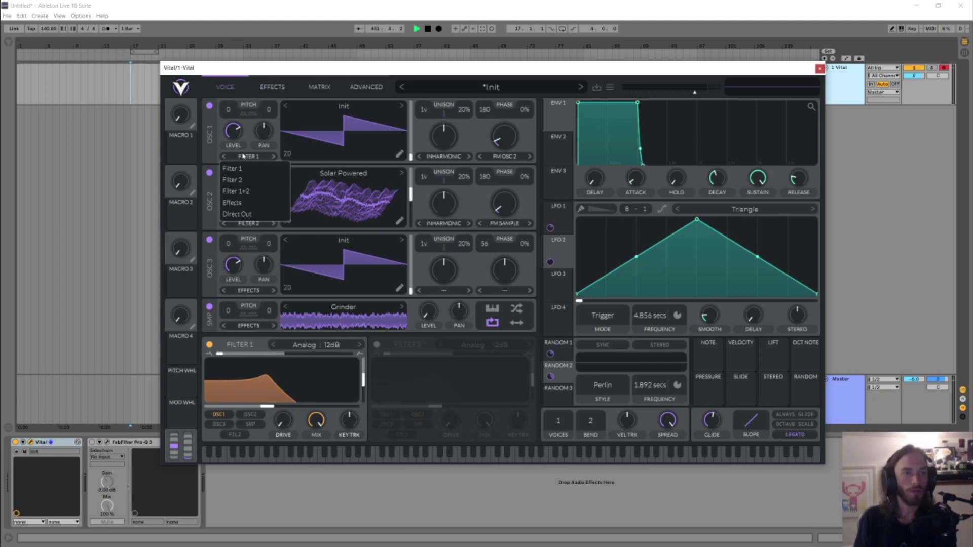
{"action": "left_click", "coordinate": [214, 157]}
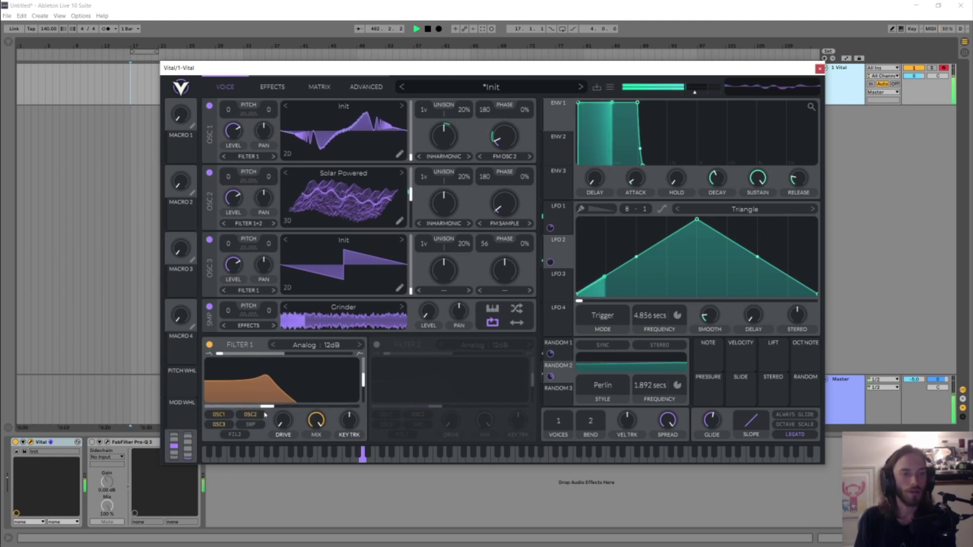
{"action": "left_click_drag", "start_coordinate": [267, 406], "coordinate": [317, 411]}
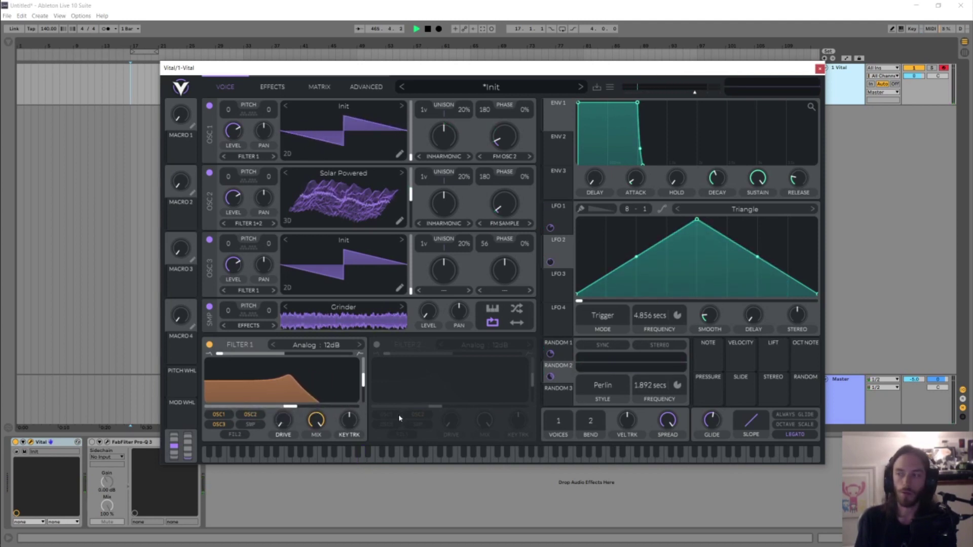
{"action": "left_click_drag", "start_coordinate": [295, 407], "coordinate": [284, 407]}
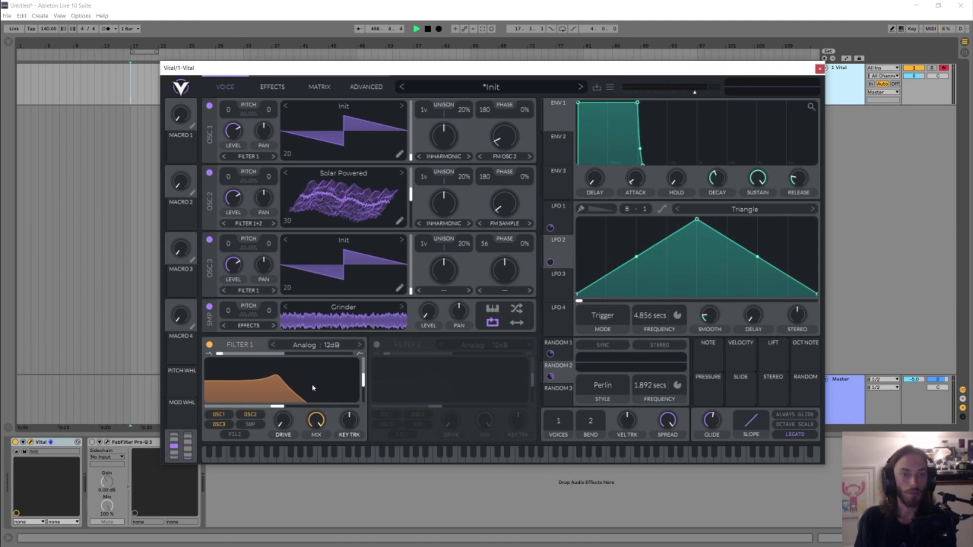
Make Filter 1 a Digital filter with a 24dB slope, after trying the Notch Blend variant
{"action": "left_click", "coordinate": [313, 346]}
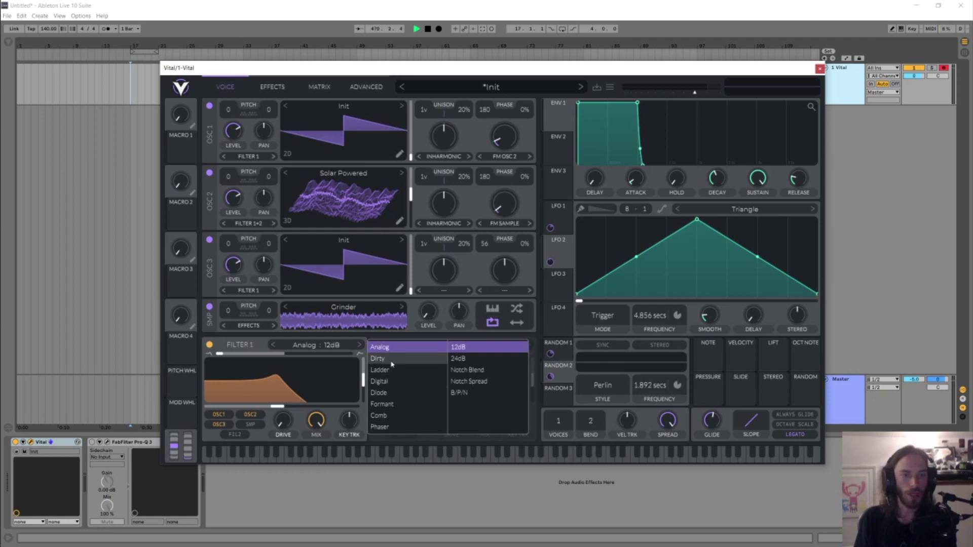
{"action": "left_click", "coordinate": [390, 382]}
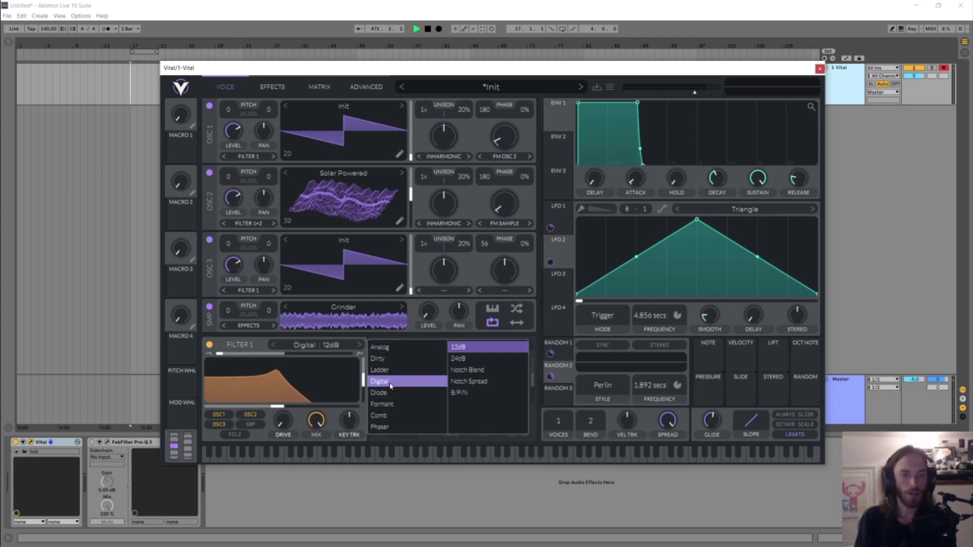
{"action": "left_click", "coordinate": [479, 370]}
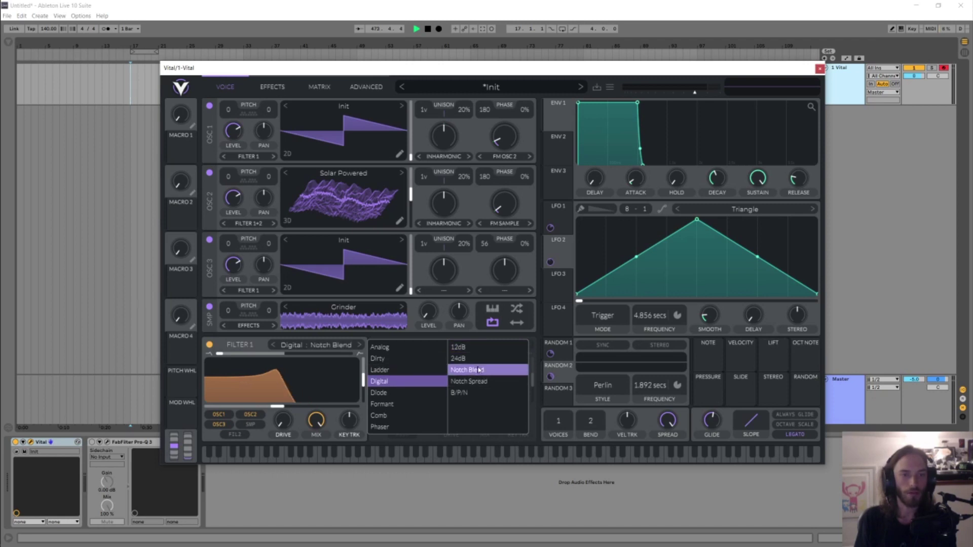
{"action": "left_click", "coordinate": [464, 360]}
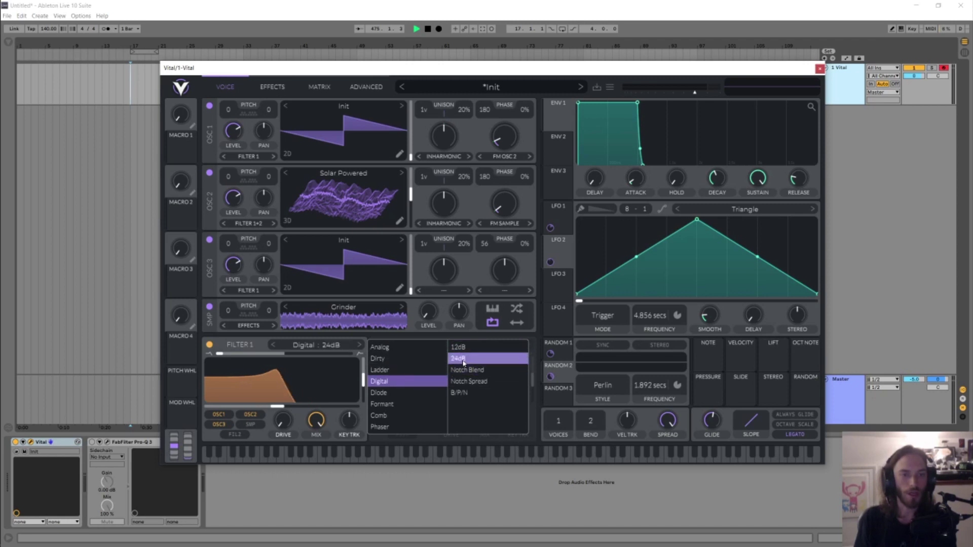
{"action": "left_click", "coordinate": [264, 367]}
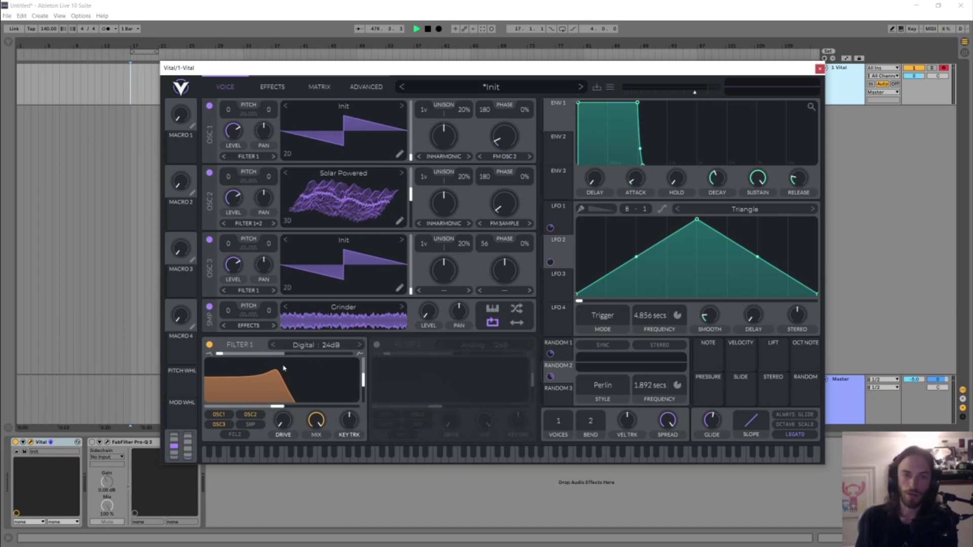
Try the B/P/N style and its blend, then return Filter 1 to Digital 24dB
{"action": "left_click", "coordinate": [319, 346]}
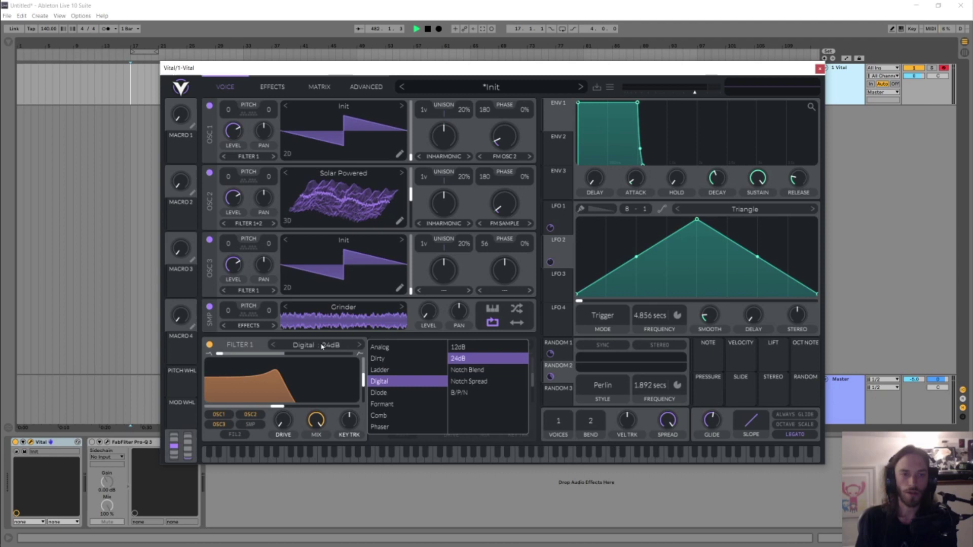
{"action": "left_click", "coordinate": [480, 393]}
{"action": "left_click_drag", "start_coordinate": [221, 353], "coordinate": [304, 363]}
{"action": "double_click", "coordinate": [287, 354]}
{"action": "left_click", "coordinate": [314, 345]}
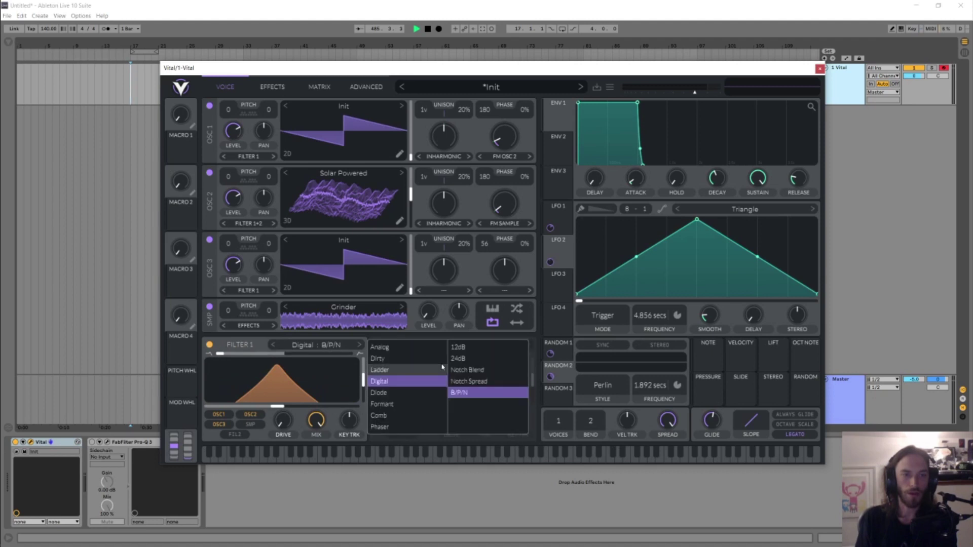
{"action": "scroll", "coordinate": [285, 355], "scroll_direction": "up", "scroll_amount": 3}
{"action": "mouse_move", "coordinate": [225, 354]}
{"action": "left_mouse_down"}
{"action": "mouse_move", "coordinate": [350, 355]}
{"action": "mouse_move", "coordinate": [220, 354]}
{"action": "left_mouse_up"}
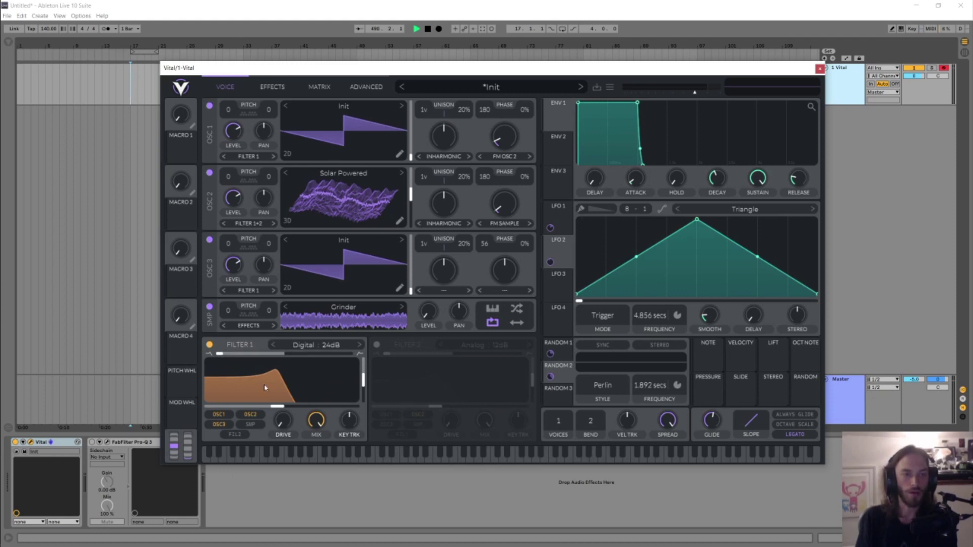
{"action": "left_click", "coordinate": [325, 346]}
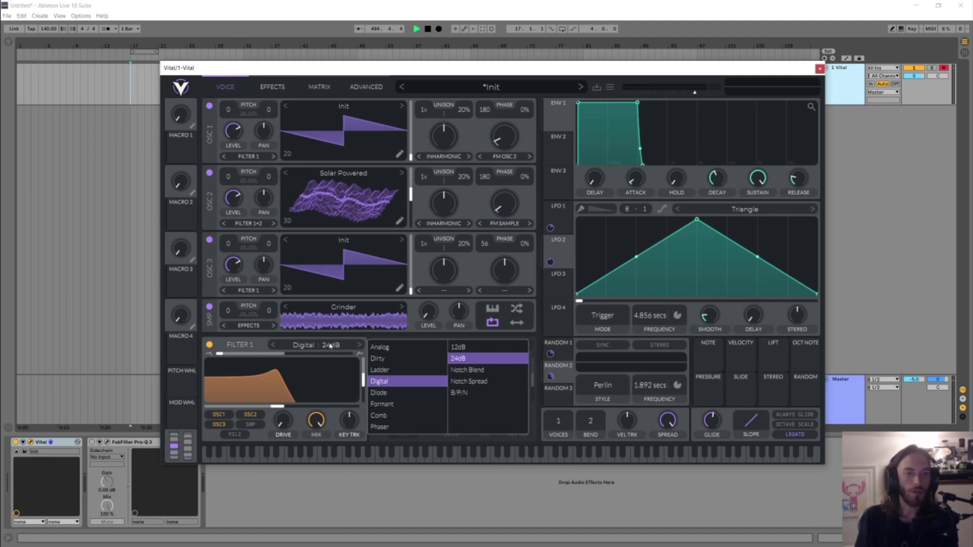
{"action": "left_click", "coordinate": [333, 364]}
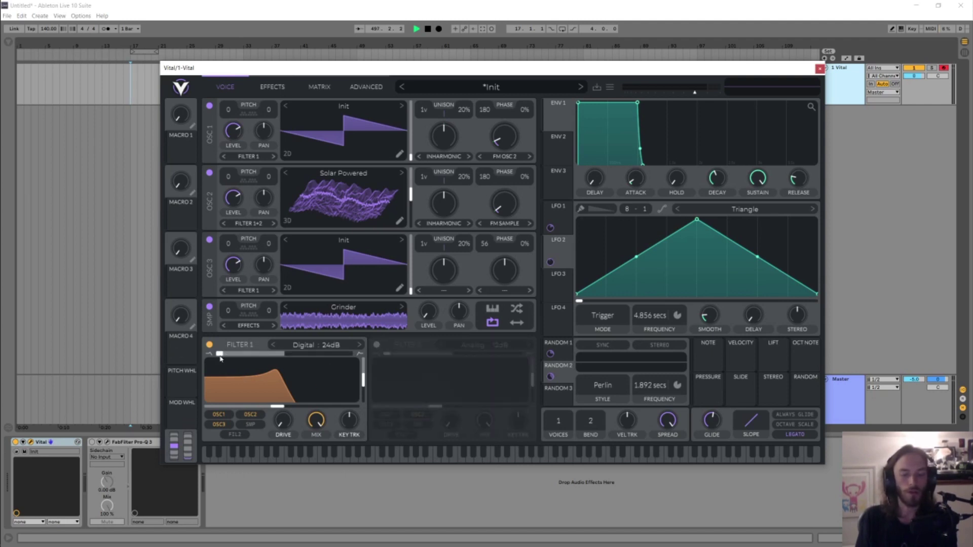
Raise Filter 1's resonance to about 77% and sweep its cutoff far down
{"action": "left_click_drag", "start_coordinate": [219, 359], "coordinate": [150, 390]}
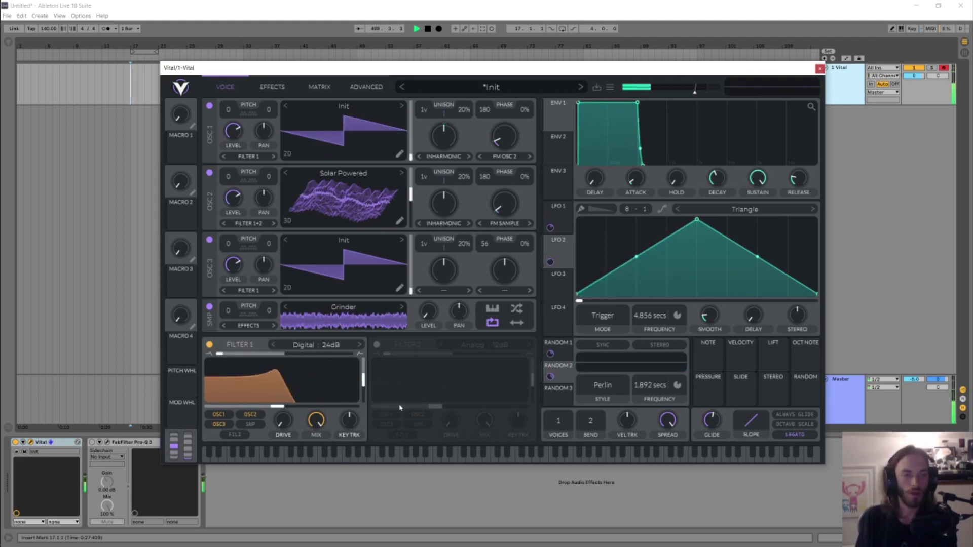
{"action": "mouse_move", "coordinate": [364, 380]}
{"action": "mouse_move", "coordinate": [365, 380]}
{"action": "left_mouse_down"}
{"action": "mouse_move", "coordinate": [362, 370]}
{"action": "mouse_move", "coordinate": [362, 383]}
{"action": "left_mouse_up"}
{"action": "mouse_move", "coordinate": [287, 411]}
{"action": "left_mouse_down"}
{"action": "mouse_move", "coordinate": [354, 408]}
{"action": "mouse_move", "coordinate": [207, 407]}
{"action": "mouse_move", "coordinate": [349, 408]}
{"action": "mouse_move", "coordinate": [302, 407]}
{"action": "mouse_move", "coordinate": [281, 365]}
{"action": "mouse_move", "coordinate": [280, 303]}
{"action": "mouse_move", "coordinate": [281, 400]}
{"action": "left_mouse_up"}
Lower Filter 1's drive, set mix to 47%, and test the blend toward high-pass
{"action": "left_click_drag", "start_coordinate": [316, 420], "coordinate": [351, 404]}
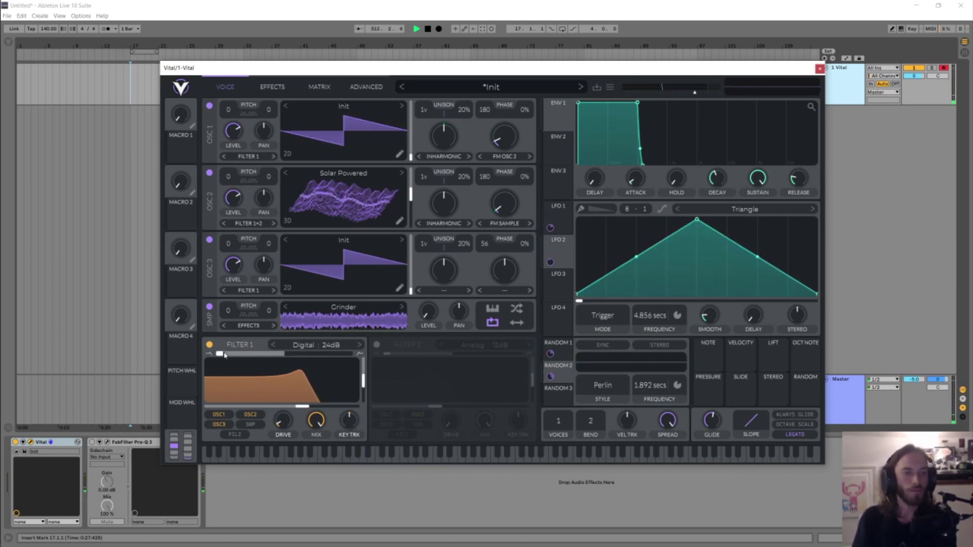
{"action": "left_click_drag", "start_coordinate": [227, 353], "coordinate": [342, 354]}
{"action": "scroll", "coordinate": [324, 379], "scroll_direction": "down", "scroll_amount": 10}
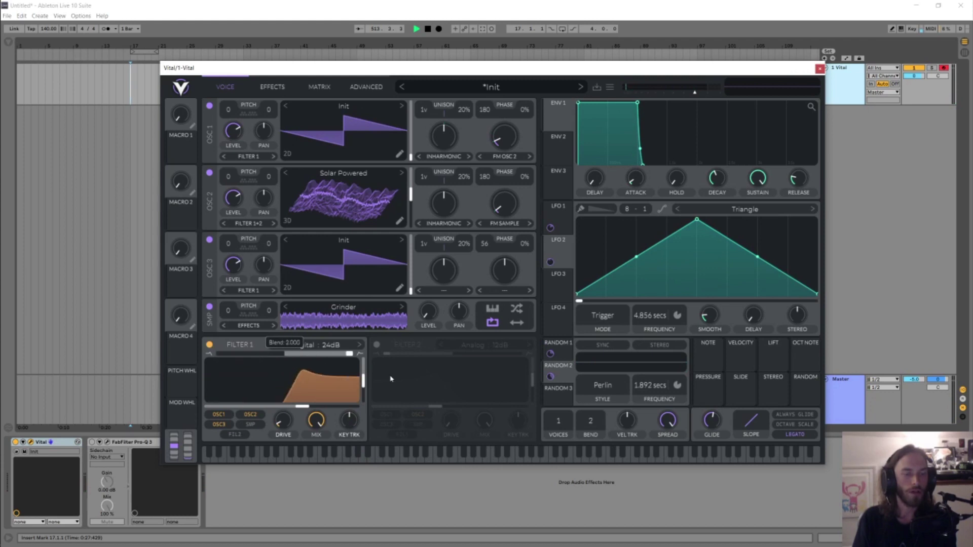
{"action": "scroll", "coordinate": [239, 376], "scroll_direction": "up", "scroll_amount": 4}
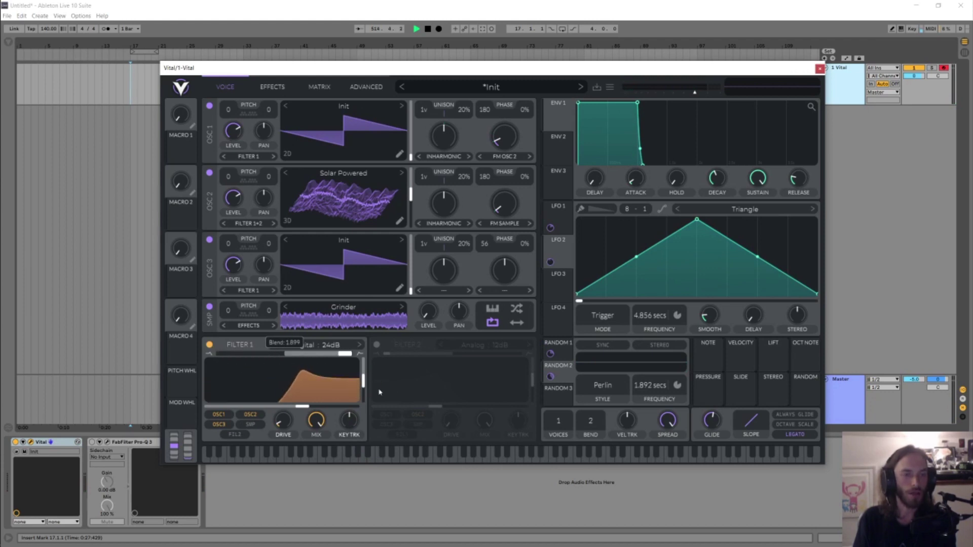
{"action": "scroll", "coordinate": [238, 376], "scroll_direction": "down", "scroll_amount": 5}
{"action": "scroll", "coordinate": [303, 408], "scroll_direction": "up", "scroll_amount": 3}
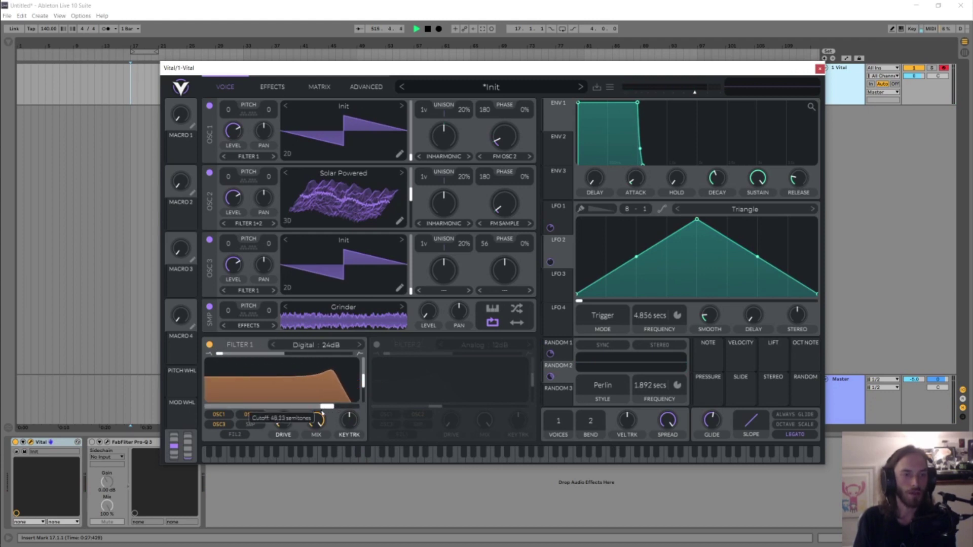
{"action": "scroll", "coordinate": [303, 408], "scroll_direction": "down", "scroll_amount": 5}
{"action": "scroll", "coordinate": [303, 408], "scroll_direction": "up", "scroll_amount": 1}
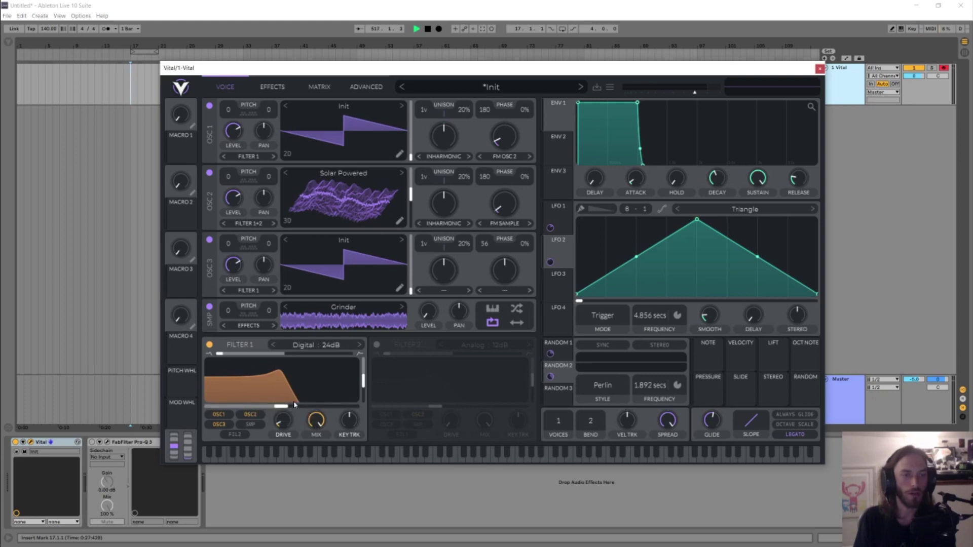
{"action": "scroll", "coordinate": [284, 385], "scroll_direction": "up", "scroll_amount": 2}
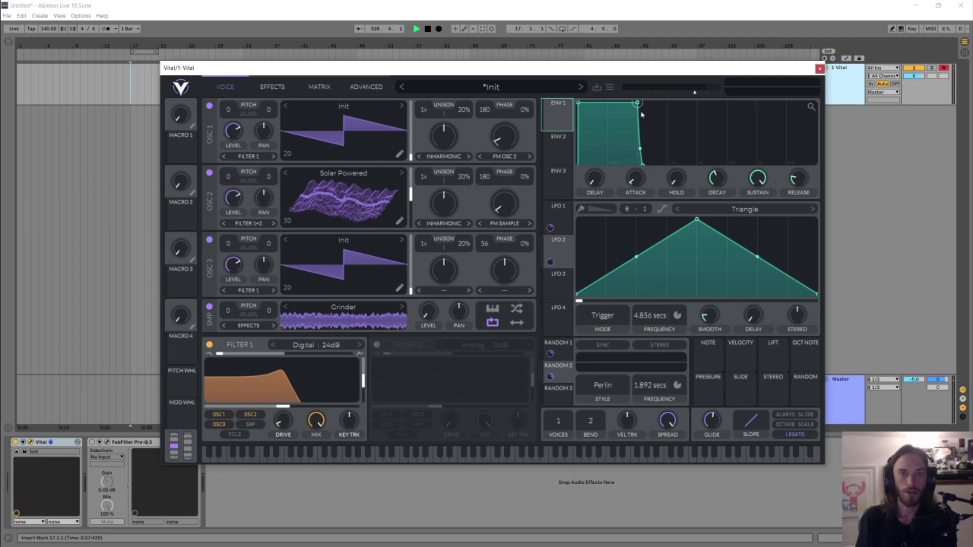
Route envelope 2 to Filter 1 cutoff and make it decay quickly to a low sustain
{"action": "left_click", "coordinate": [560, 152]}
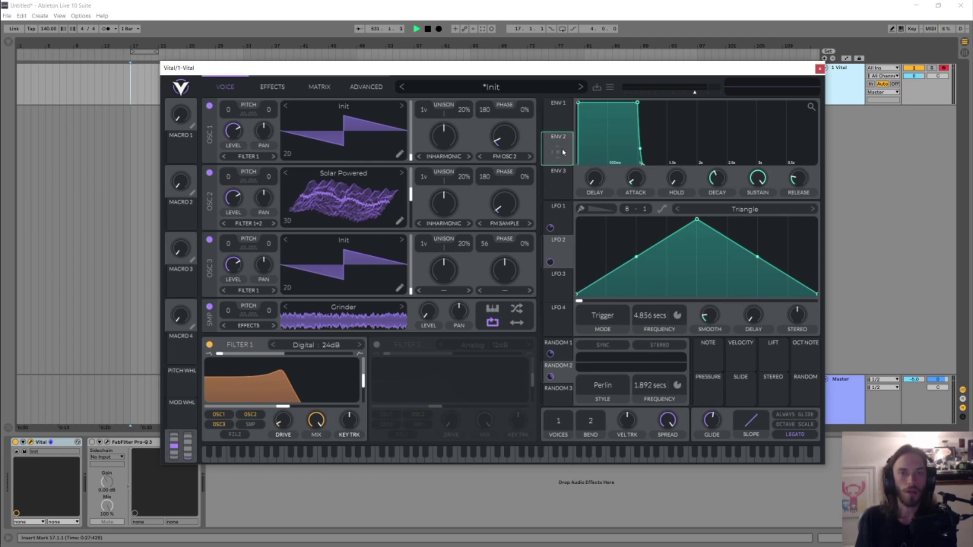
{"action": "left_click_drag", "start_coordinate": [560, 152], "coordinate": [281, 395]}
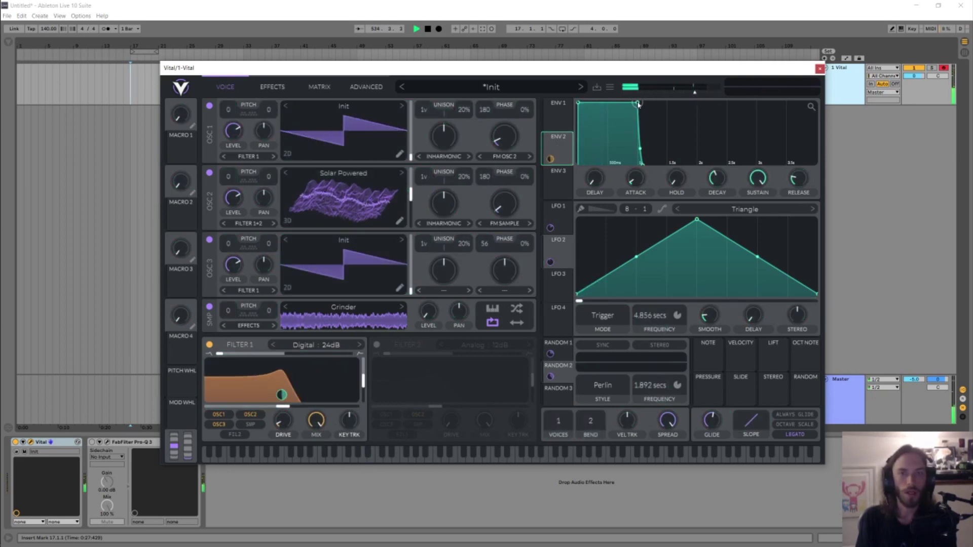
{"action": "left_click_drag", "start_coordinate": [633, 105], "coordinate": [612, 179]}
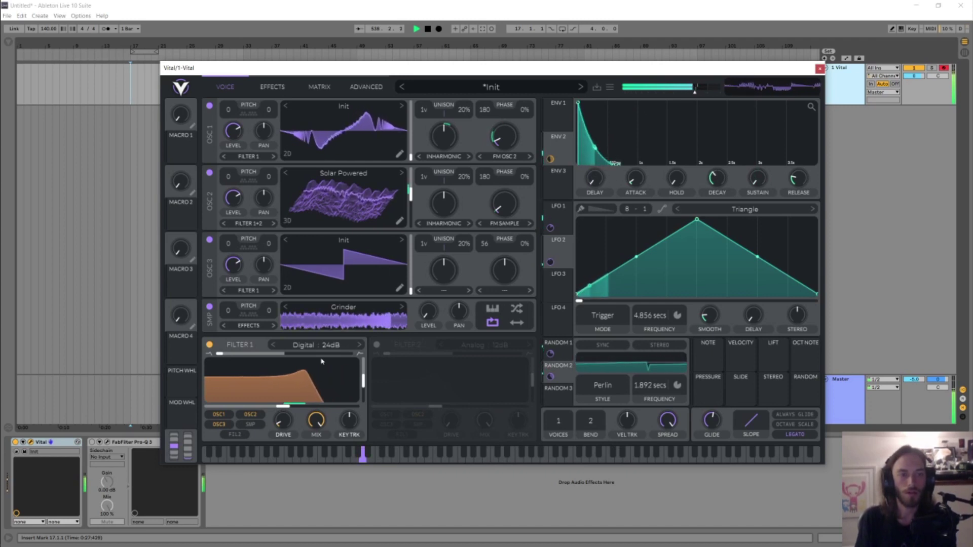
Lower Filter 1's cutoff and test the blend, leaving it at 0.000 low-pass
{"action": "mouse_move", "coordinate": [283, 413]}
{"action": "left_click_drag", "start_coordinate": [283, 413], "coordinate": [261, 411]}
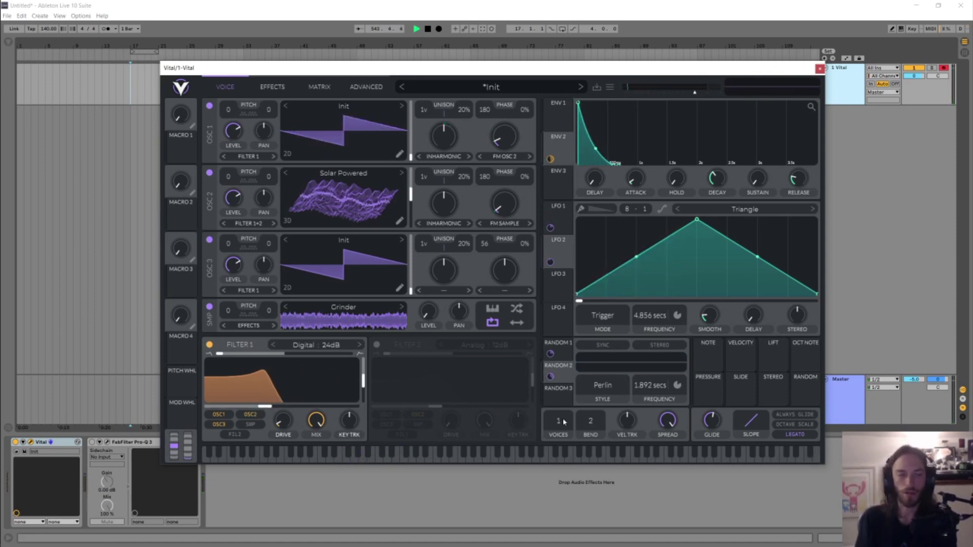
{"action": "mouse_move", "coordinate": [304, 400]}
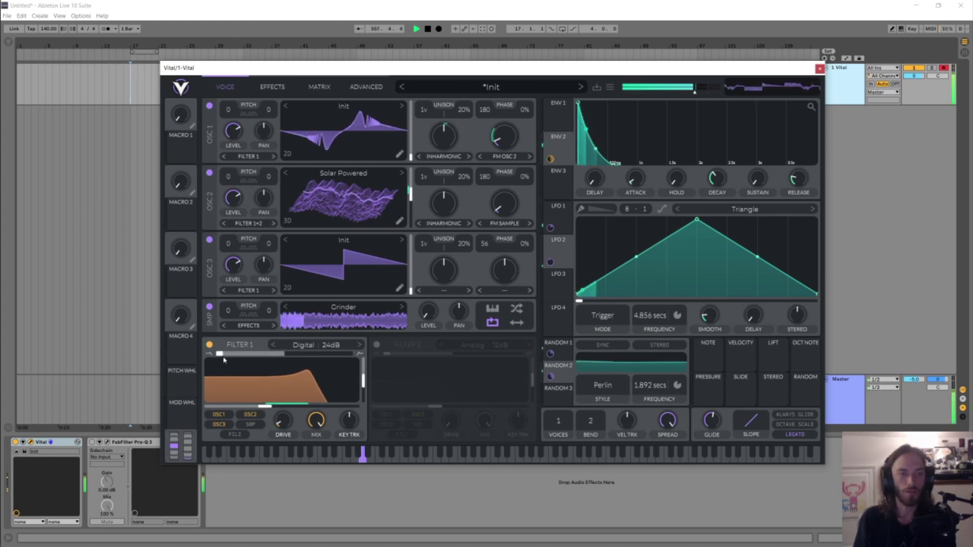
{"action": "left_click_drag", "start_coordinate": [225, 359], "coordinate": [102, 376]}
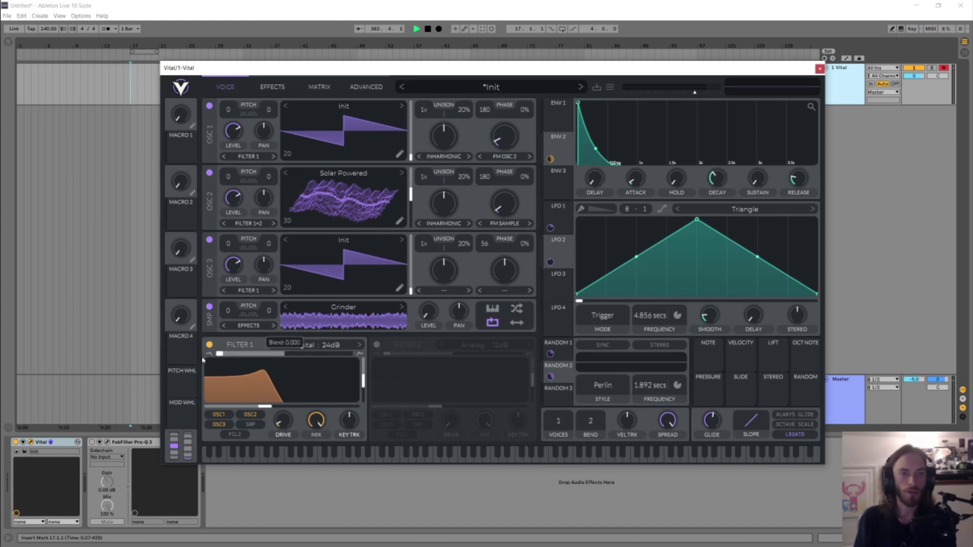
Assign LFO 3 to Filter 1 cutoff and reshape its curve with new points and peaks
{"action": "left_click", "coordinate": [565, 297]}
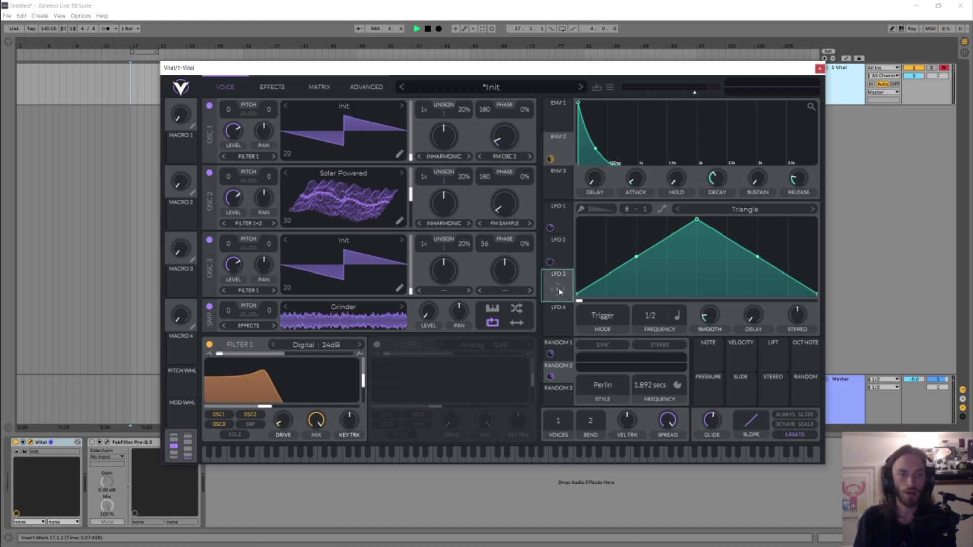
{"action": "left_click_drag", "start_coordinate": [560, 291], "coordinate": [281, 402]}
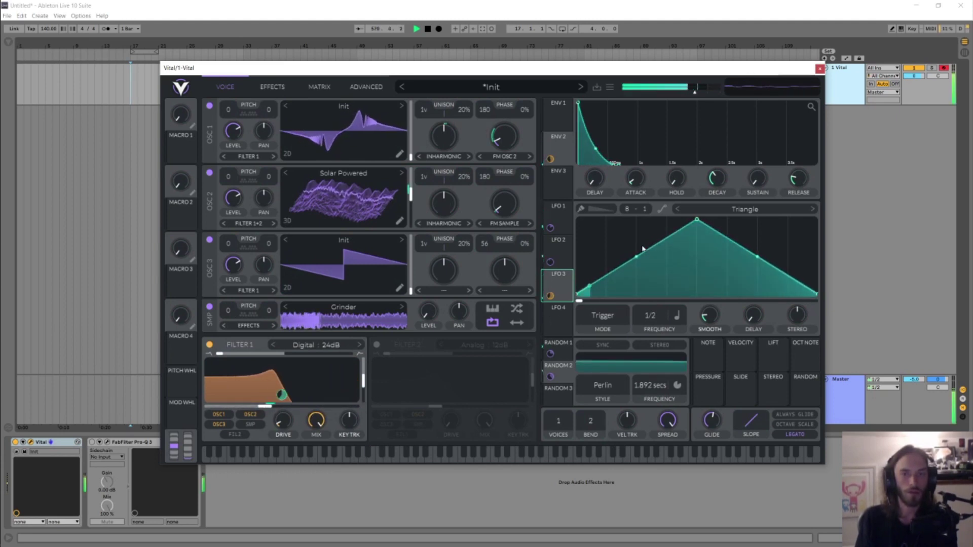
{"action": "left_click_drag", "start_coordinate": [697, 219], "coordinate": [788, 237]}
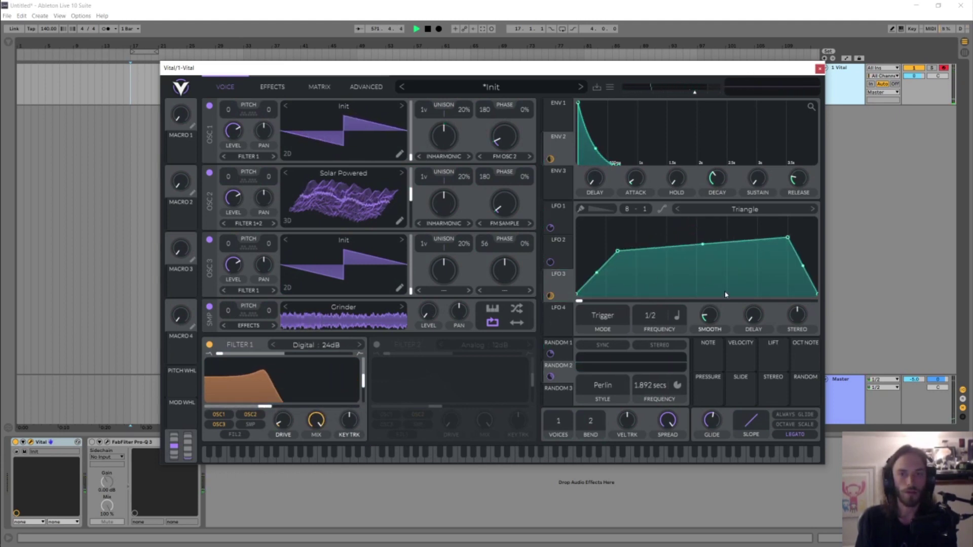
{"action": "double_click", "coordinate": [725, 295]}
{"action": "double_click", "coordinate": [641, 286]}
{"action": "left_click_drag", "start_coordinate": [693, 243], "coordinate": [693, 232]}
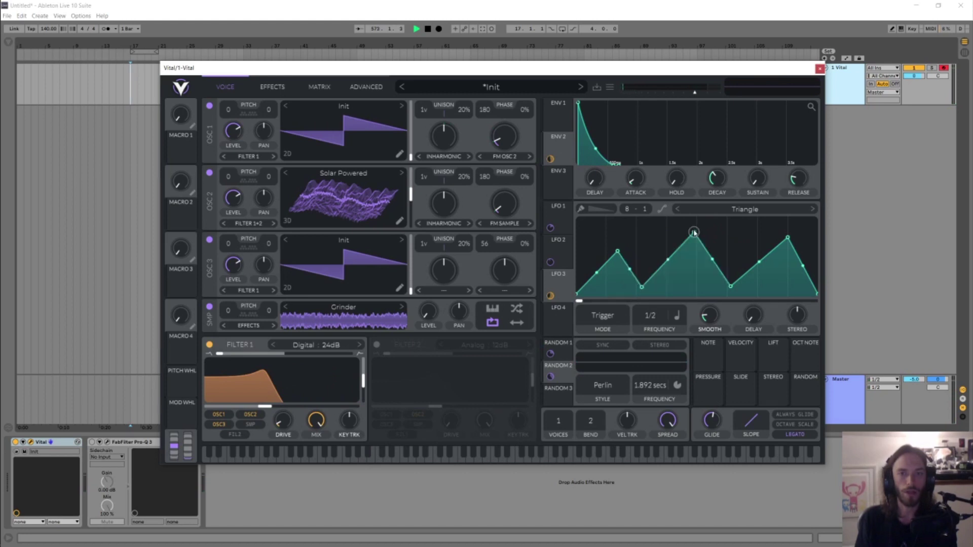
{"action": "left_click_drag", "start_coordinate": [617, 251], "coordinate": [600, 262]}
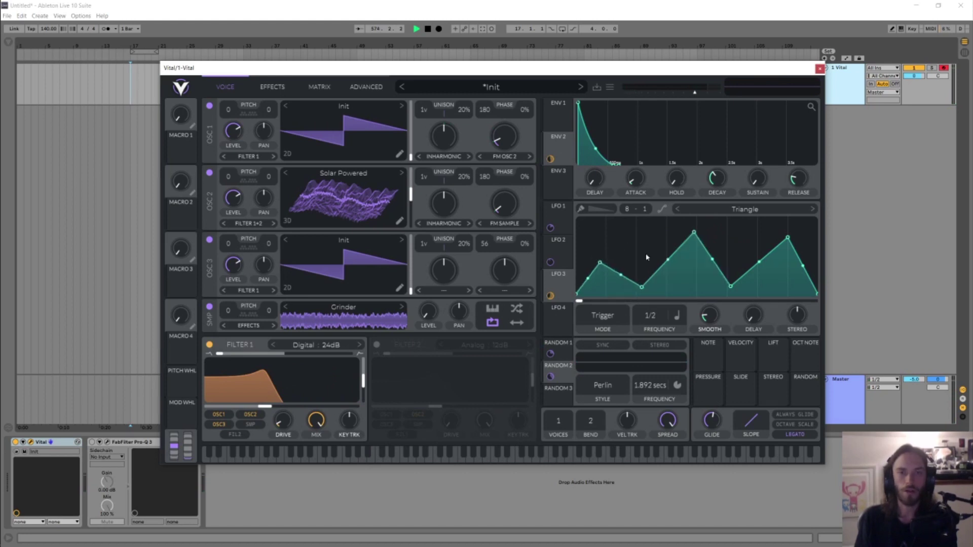
{"action": "left_click_drag", "start_coordinate": [694, 232], "coordinate": [682, 229]}
Audition the Saw Down, Sin, Square, Staircase Down and Growing Oscillations presets on LFO 3
{"action": "left_click", "coordinate": [741, 209]}
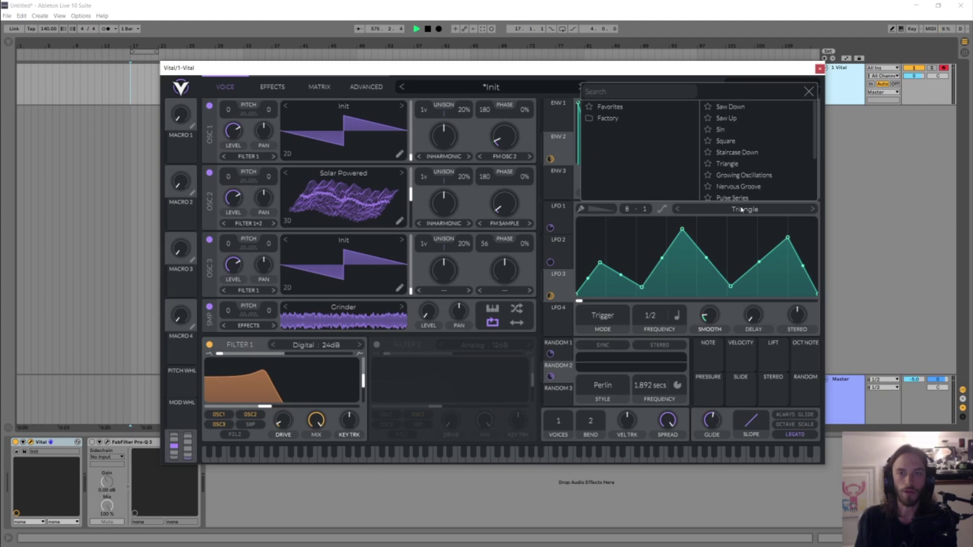
{"action": "scroll", "coordinate": [760, 135], "scroll_direction": "down", "scroll_amount": 3}
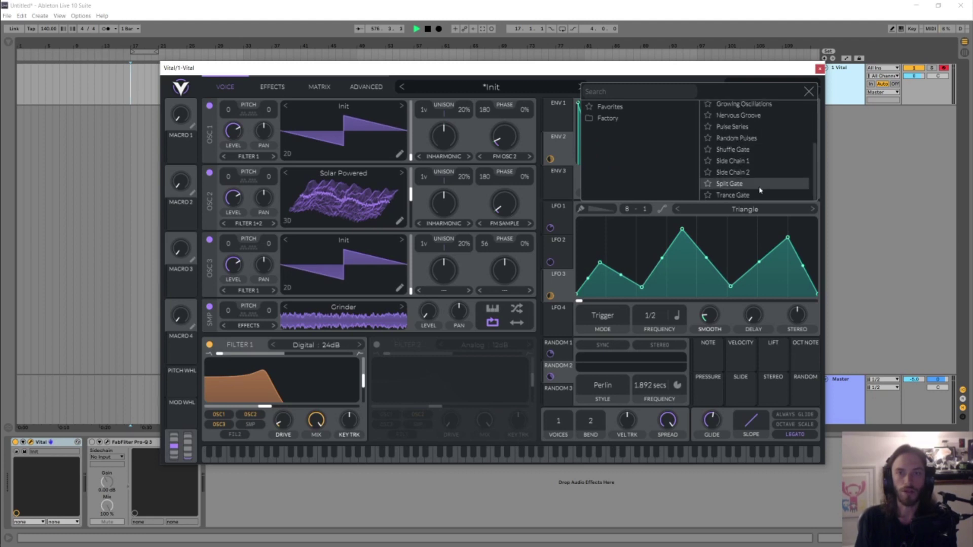
{"action": "scroll", "coordinate": [760, 130], "scroll_direction": "up", "scroll_amount": 3}
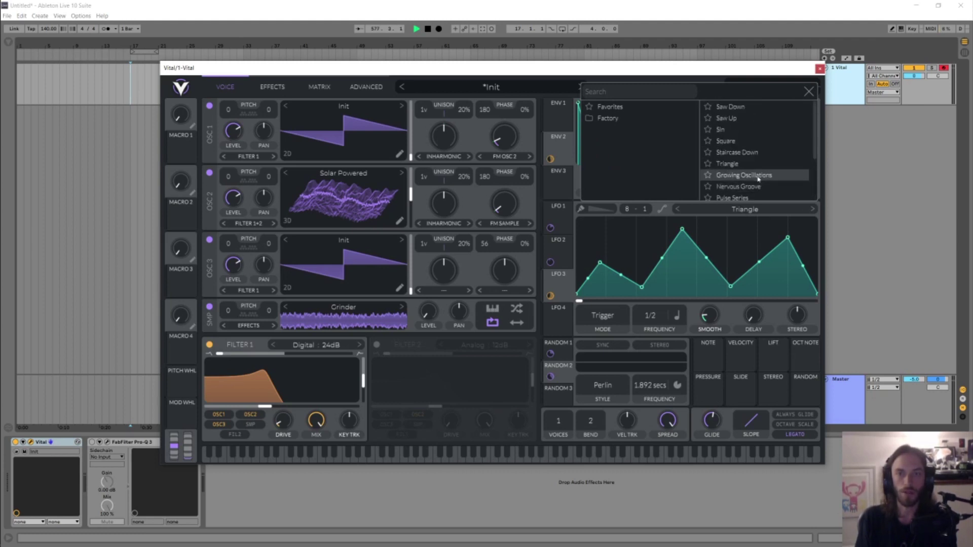
{"action": "left_click", "coordinate": [755, 108]}
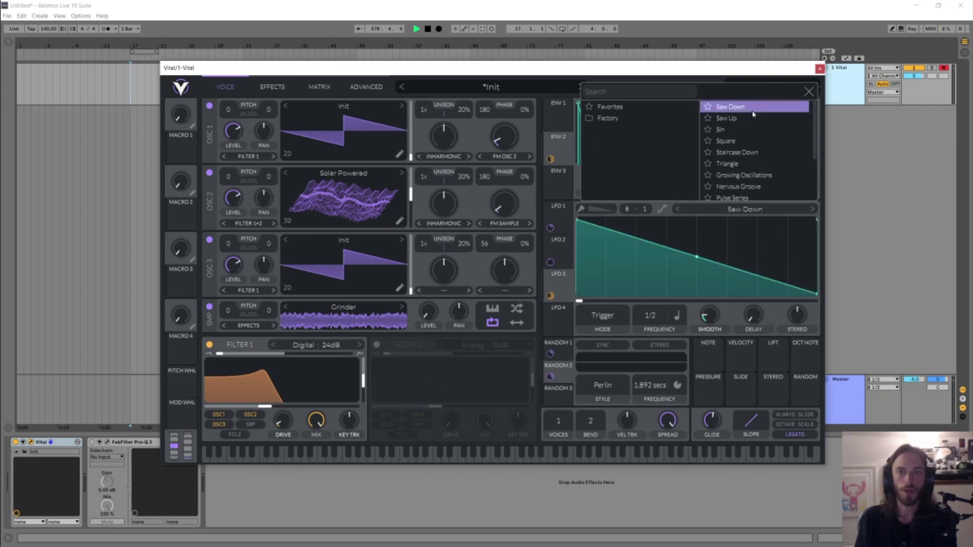
{"action": "left_click", "coordinate": [757, 129]}
{"action": "left_click", "coordinate": [753, 140]}
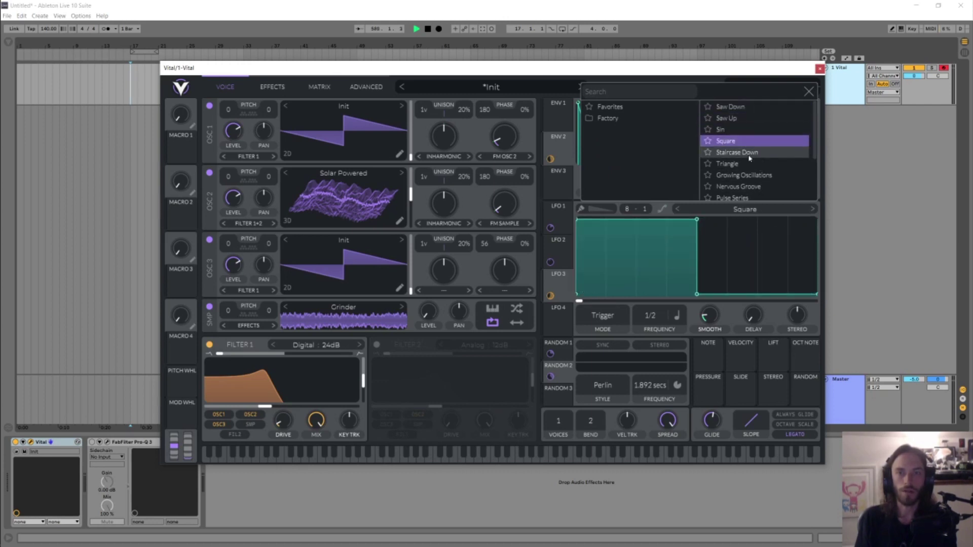
{"action": "left_click", "coordinate": [751, 152]}
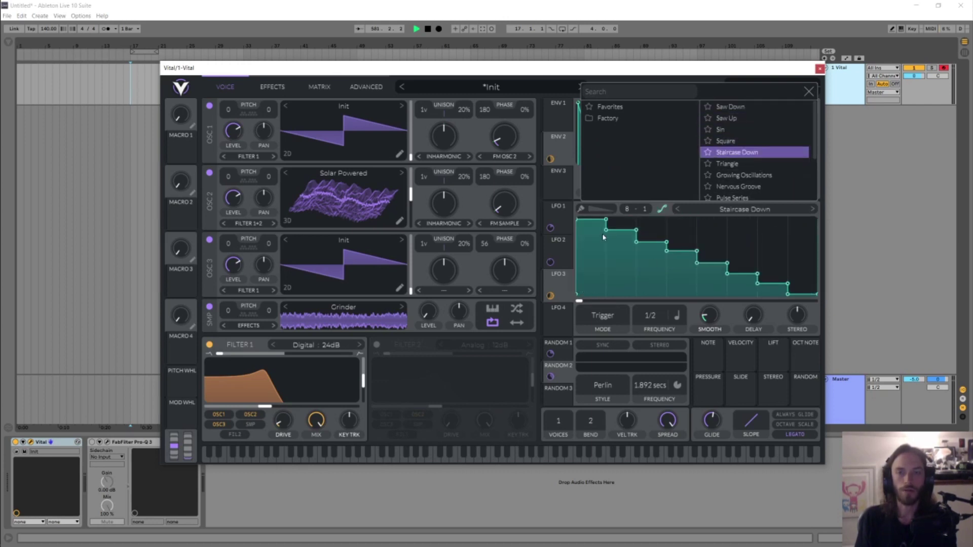
{"action": "left_click", "coordinate": [749, 178]}
Load Nervous Groove into LFO 3 after comparing Random Pulses and Shuffle Gate
{"action": "scroll", "coordinate": [750, 181], "scroll_direction": "down", "scroll_amount": 2}
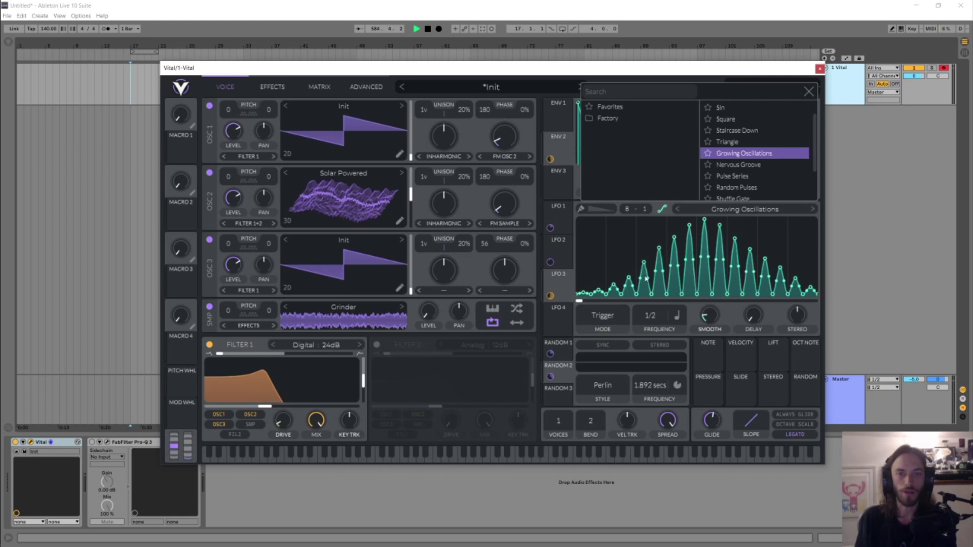
{"action": "left_click", "coordinate": [749, 165]}
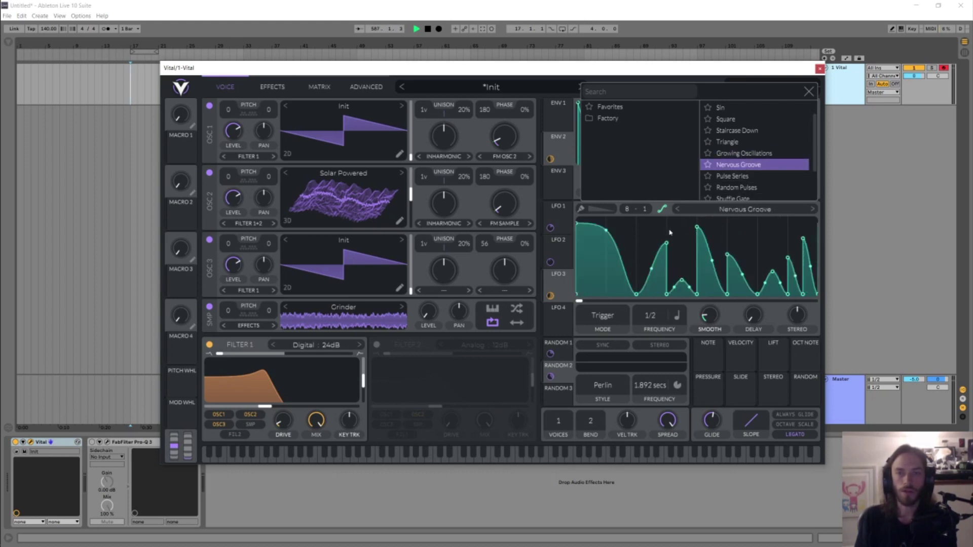
{"action": "left_click", "coordinate": [742, 188]}
{"action": "left_click", "coordinate": [743, 198]}
{"action": "left_click", "coordinate": [745, 187]}
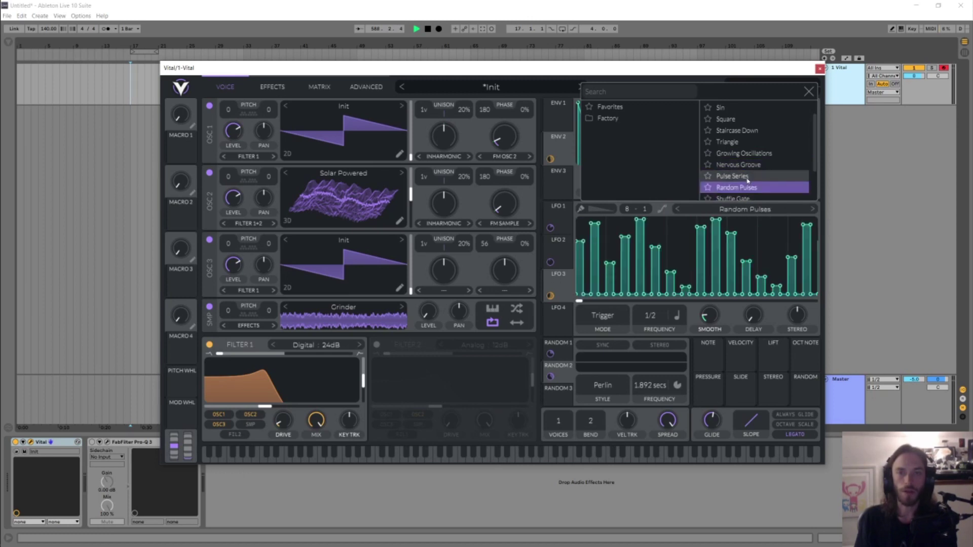
{"action": "left_click", "coordinate": [750, 166]}
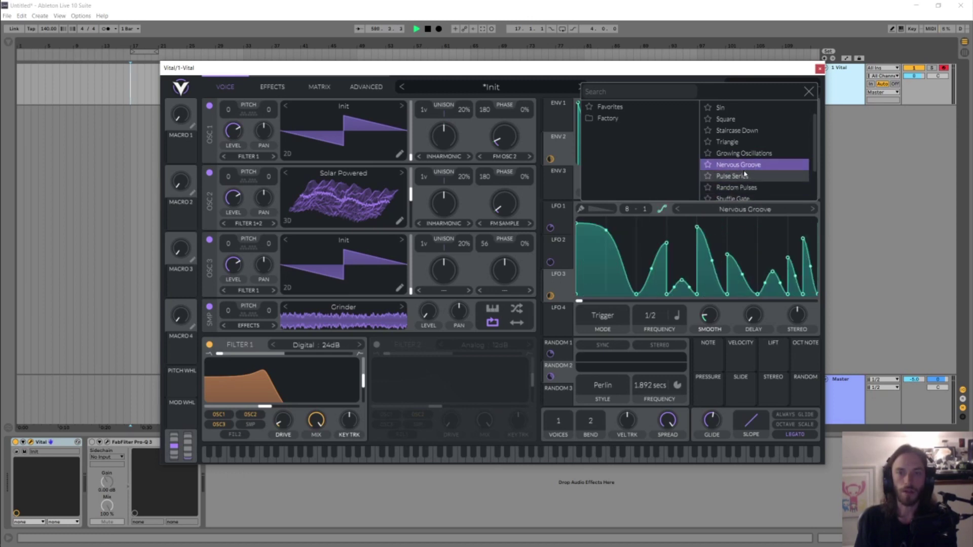
{"action": "left_click", "coordinate": [753, 227]}
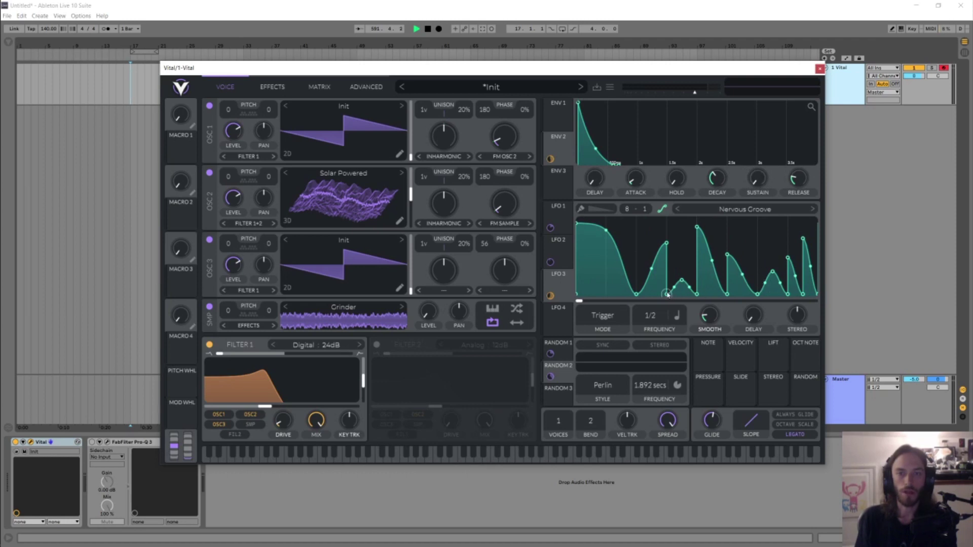
{"action": "left_click_drag", "start_coordinate": [635, 294], "coordinate": [612, 292]}
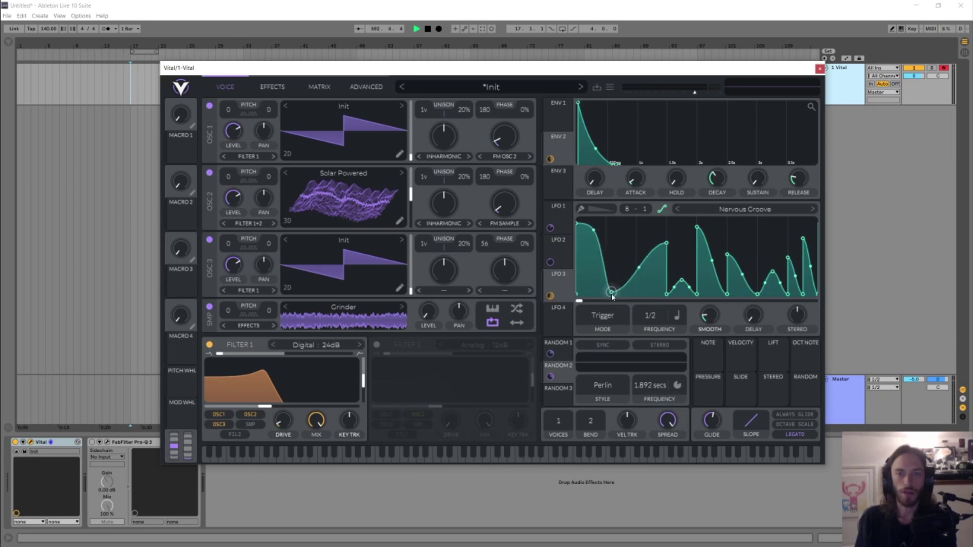
{"action": "double_click", "coordinate": [667, 294]}
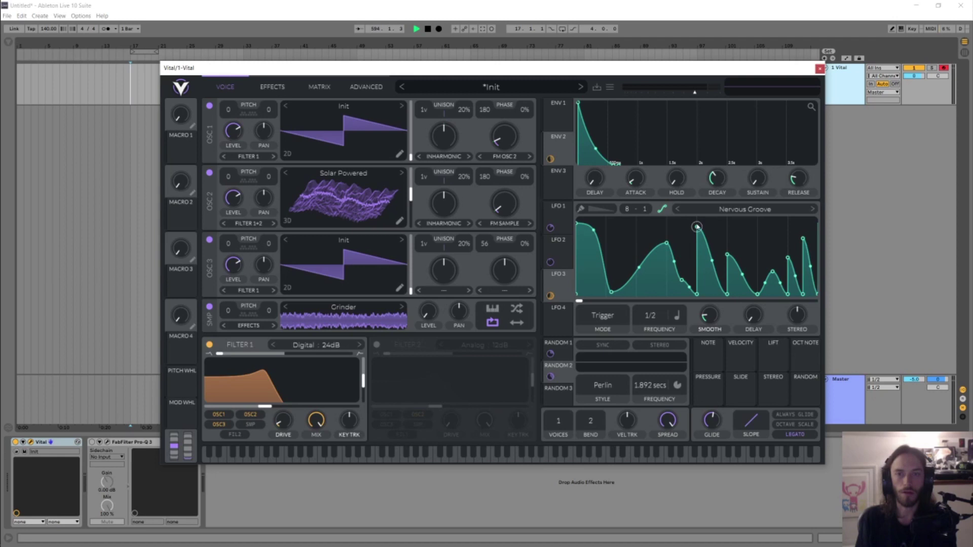
{"action": "left_click_drag", "start_coordinate": [697, 226], "coordinate": [759, 225]}
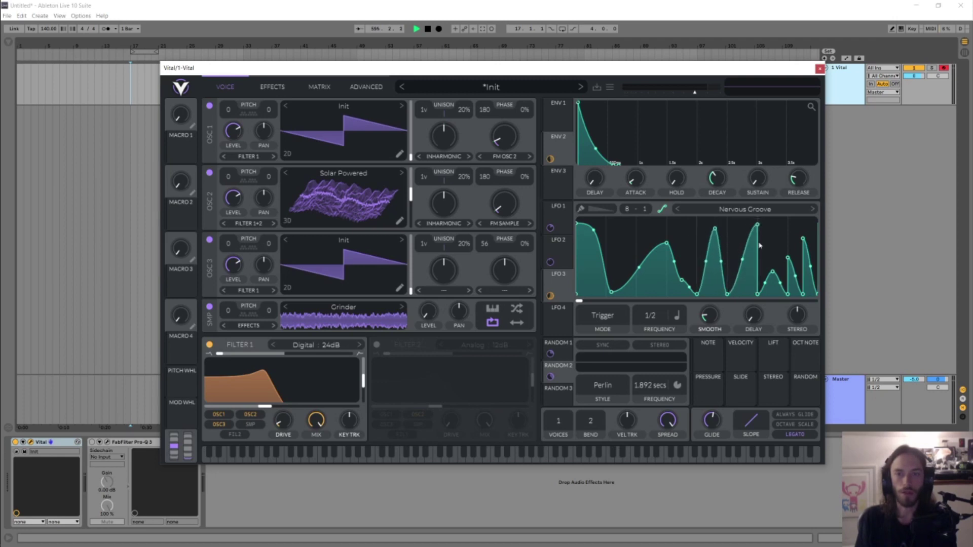
{"action": "double_click", "coordinate": [757, 293]}
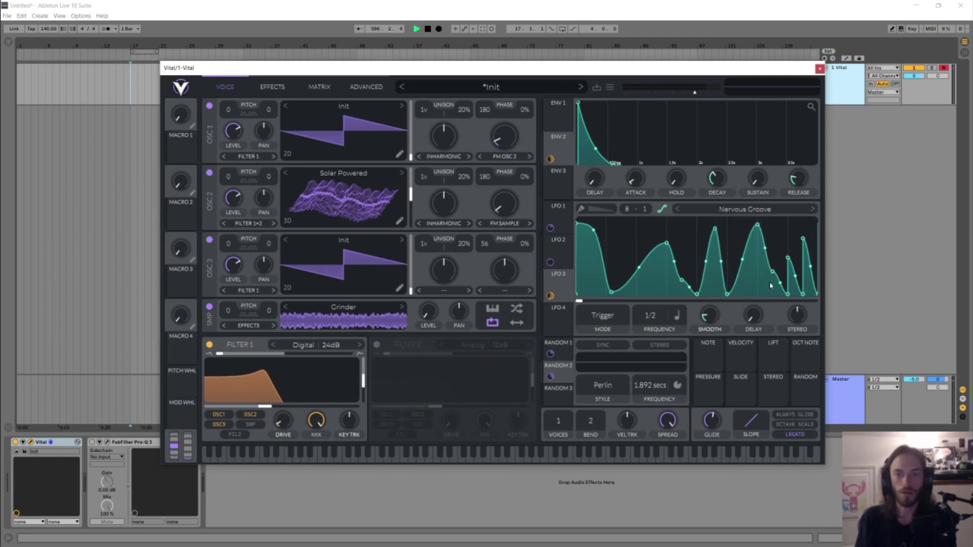
{"action": "left_click_drag", "start_coordinate": [772, 271], "coordinate": [772, 266]}
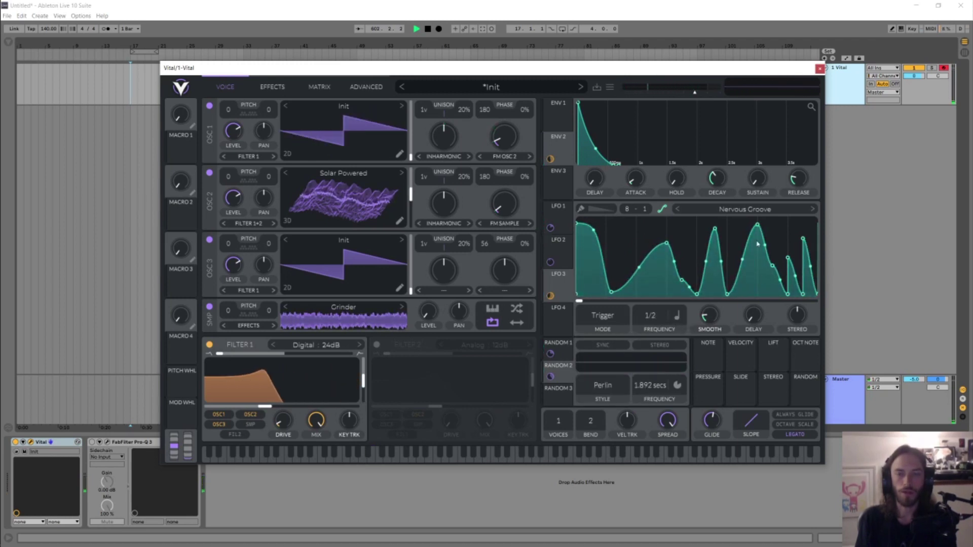
Switch LFO 3 from synced 1/2 to a free-running 4.346 secs rate
{"action": "left_click", "coordinate": [676, 318]}
{"action": "left_click", "coordinate": [684, 332]}
{"action": "left_click", "coordinate": [676, 315]}
{"action": "left_click", "coordinate": [681, 333]}
{"action": "scroll", "coordinate": [654, 319], "scroll_direction": "up", "scroll_amount": 5}
{"action": "scroll", "coordinate": [654, 323], "scroll_direction": "down", "scroll_amount": 4}
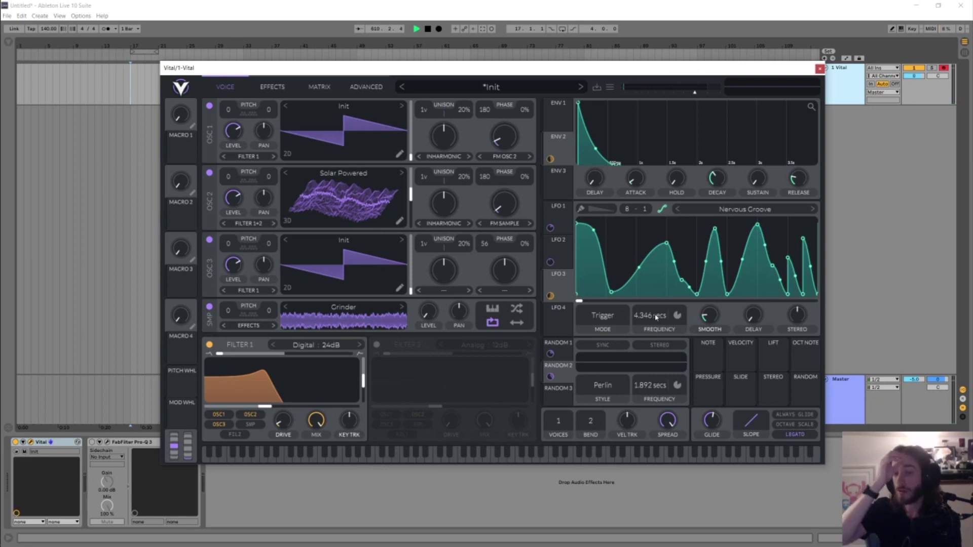
{"action": "left_click", "coordinate": [557, 372]}
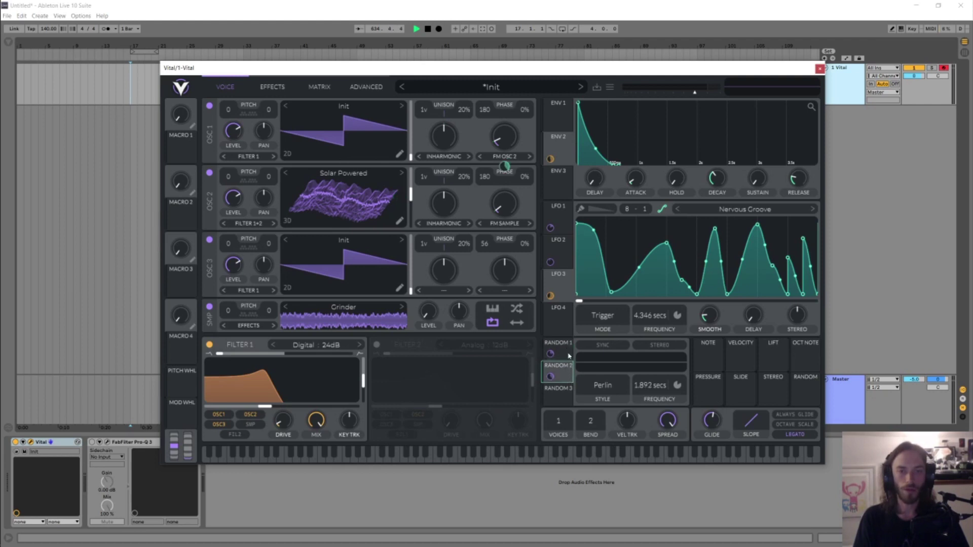
Compare the Random 1, Random 2 and Random 3 modulators, ending on Random 3
{"action": "left_click", "coordinate": [568, 358]}
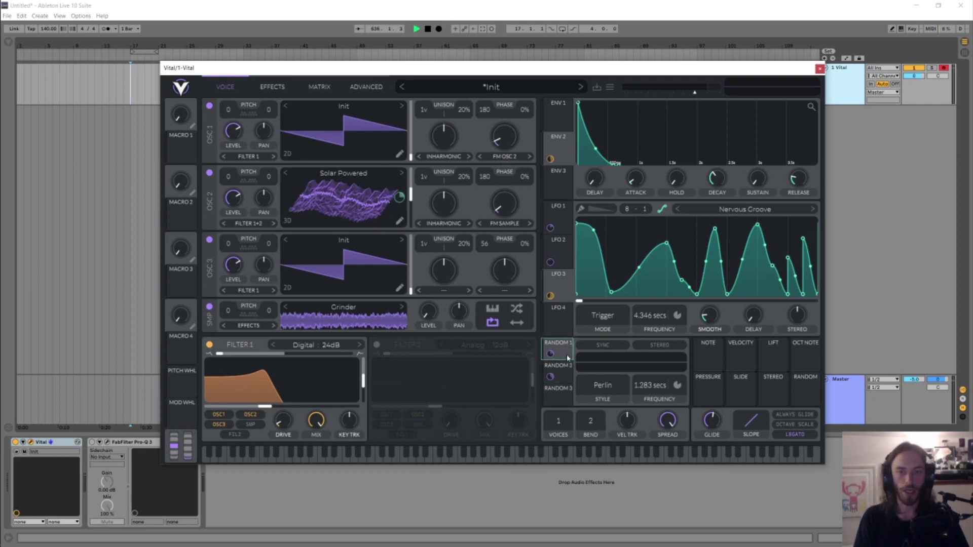
{"action": "left_click", "coordinate": [566, 376]}
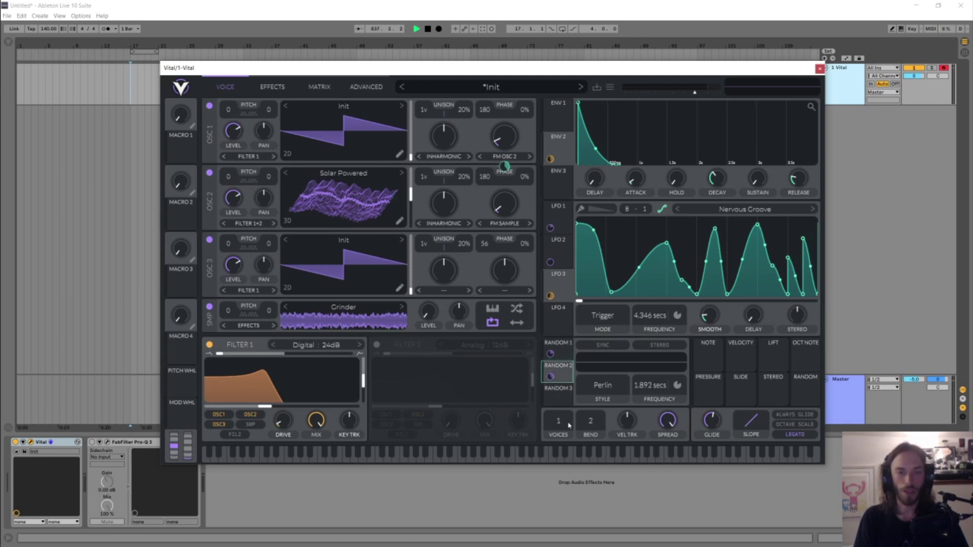
{"action": "left_click", "coordinate": [560, 401]}
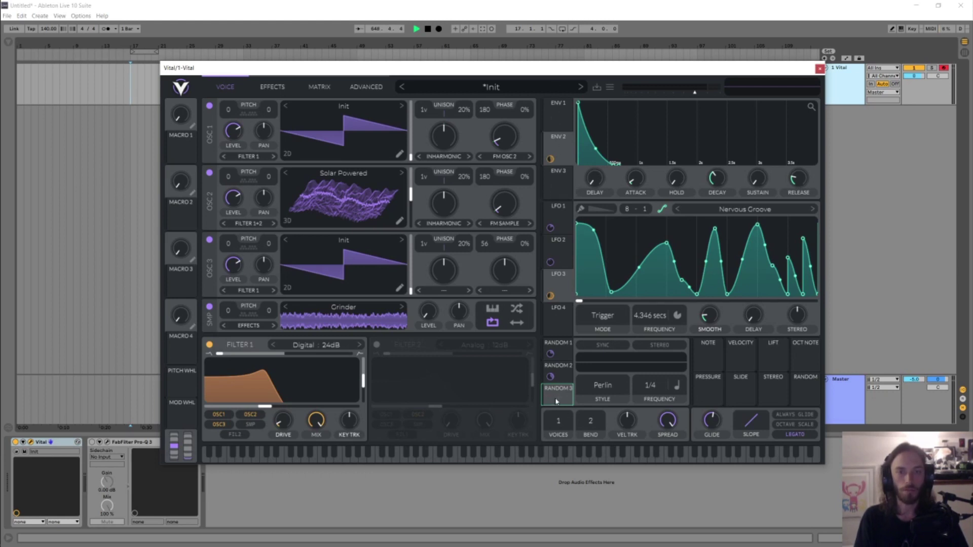
Assign Random 3 to LFO 3's frequency and set Random 3 free-running at 8.000 secs
{"action": "left_click_drag", "start_coordinate": [557, 399], "coordinate": [649, 325]}
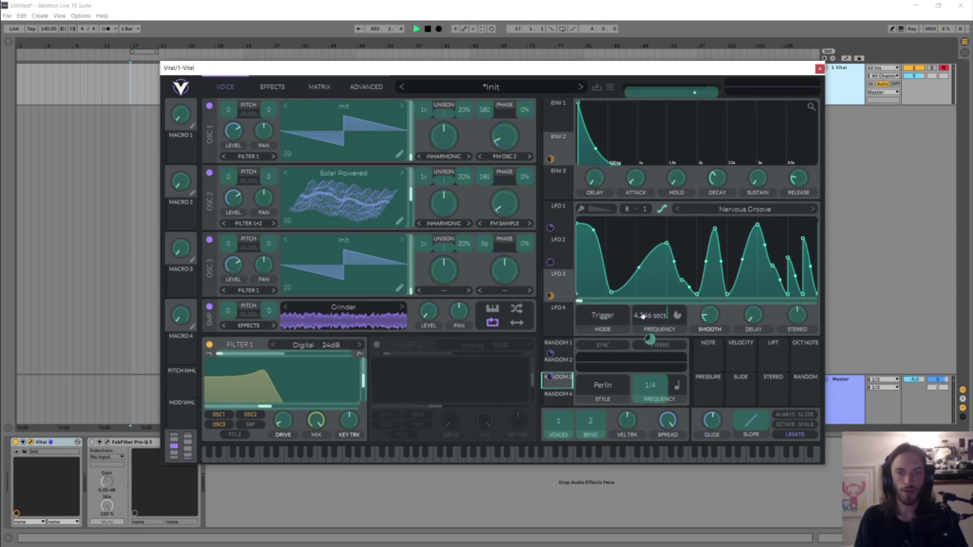
{"action": "left_click_drag", "start_coordinate": [650, 315], "coordinate": [649, 316]}
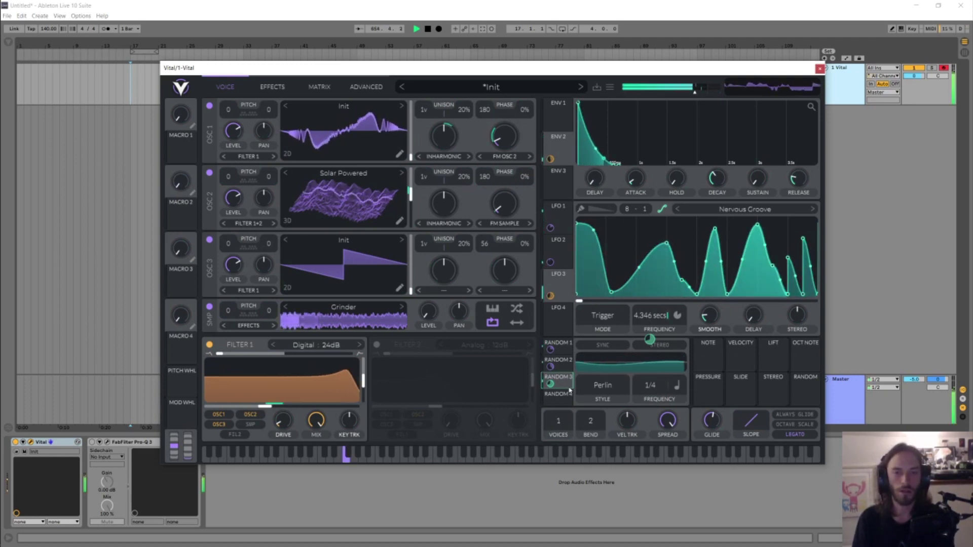
{"action": "left_click", "coordinate": [680, 388]}
{"action": "left_click", "coordinate": [690, 393]}
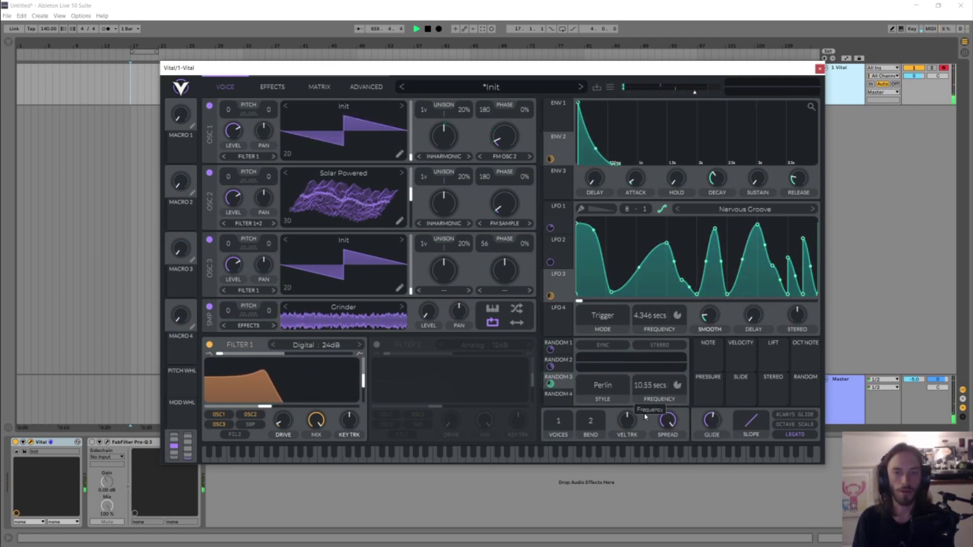
{"action": "left_click_drag", "start_coordinate": [646, 414], "coordinate": [668, 331]}
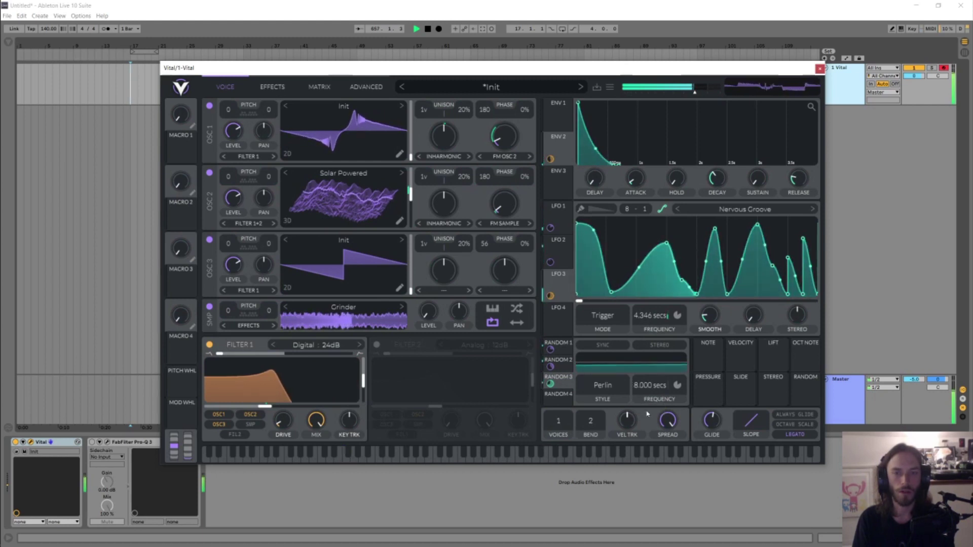
{"action": "mouse_move", "coordinate": [650, 340]}
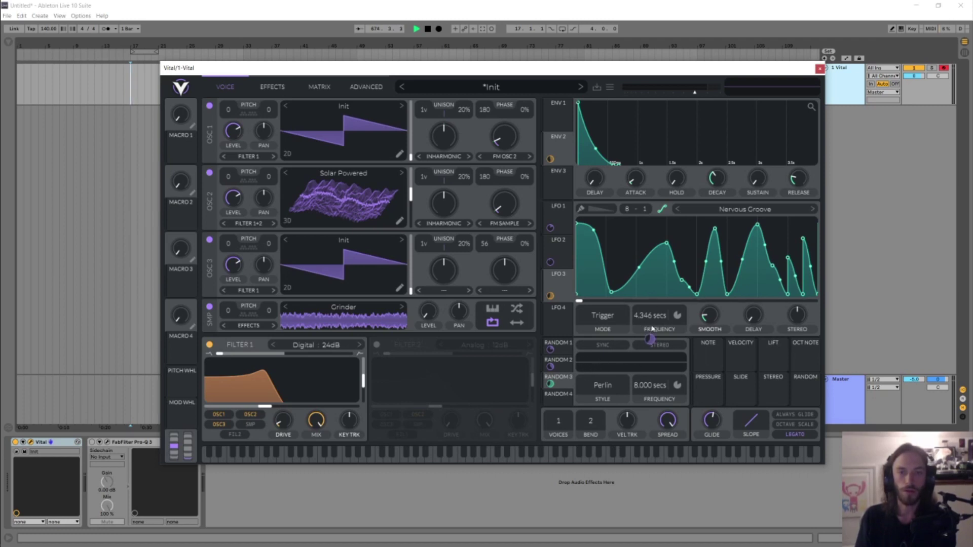
In the modulation matrix, set row 7's Random 3 → Lfo 3 Frequency routing to bipolar
{"action": "left_click_drag", "start_coordinate": [656, 316], "coordinate": [407, 217]}
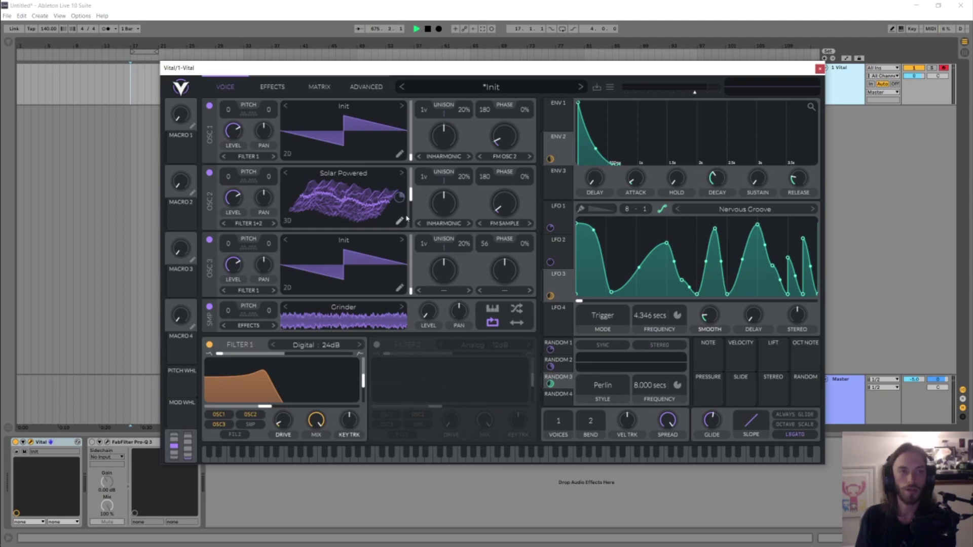
{"action": "left_click", "coordinate": [319, 89]}
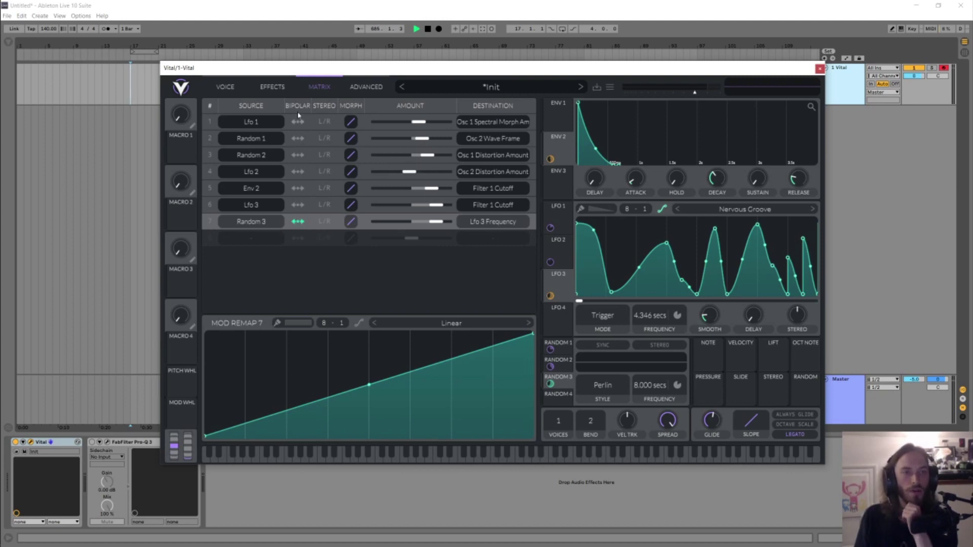
{"action": "left_click", "coordinate": [298, 223]}
{"action": "left_click", "coordinate": [298, 223]}
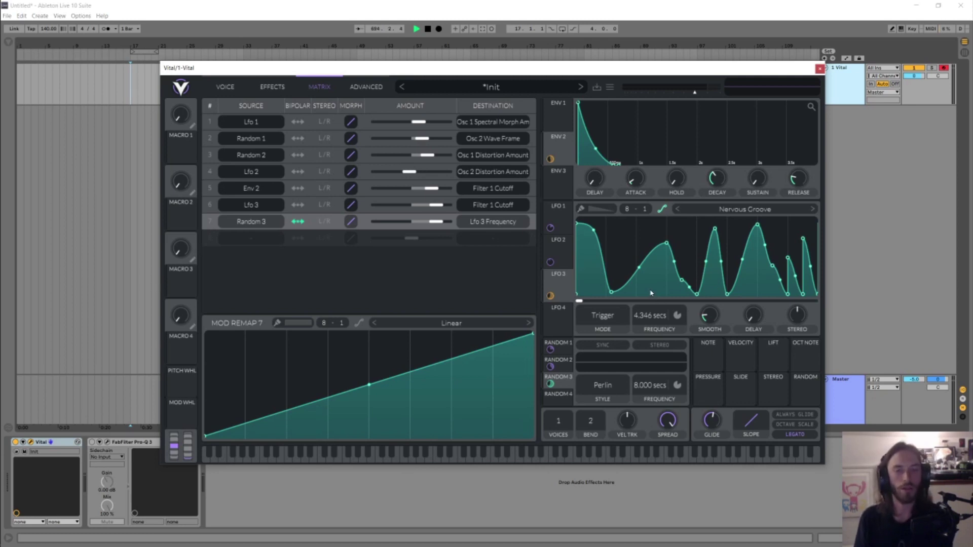
{"action": "mouse_move", "coordinate": [650, 338]}
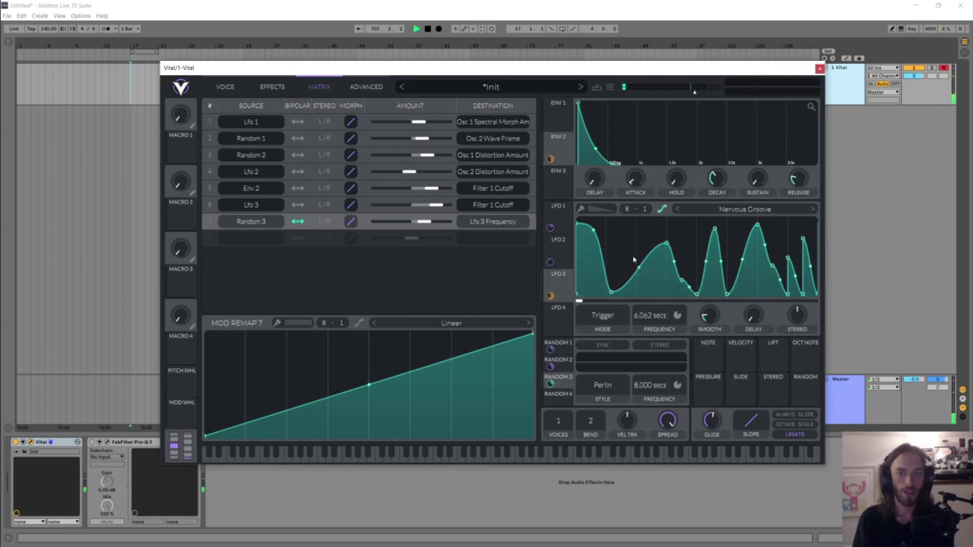
Speed Random 3 up to 2.948 secs and shift the plugin window up-left
{"action": "scroll", "coordinate": [647, 388], "scroll_direction": "down", "scroll_amount": 1}
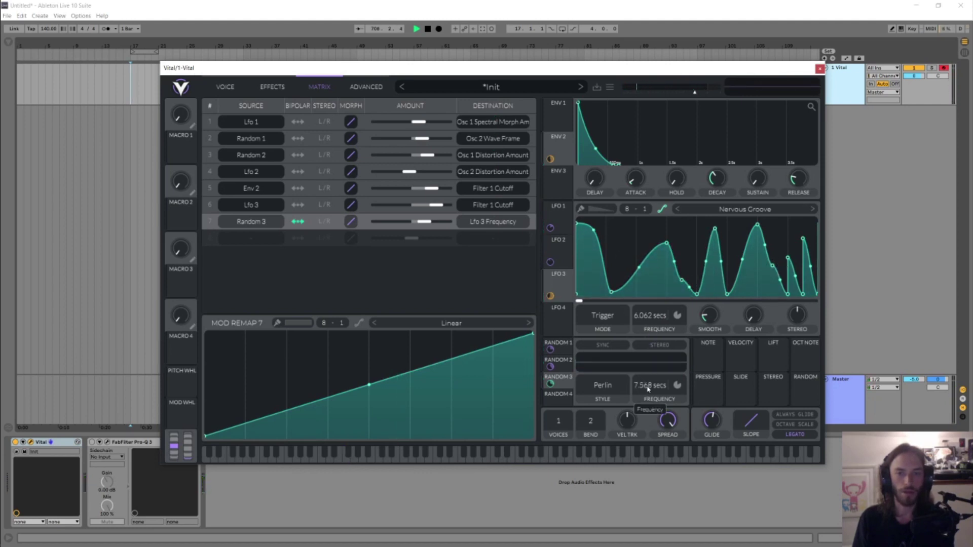
{"action": "scroll", "coordinate": [649, 386], "scroll_direction": "down", "scroll_amount": 1}
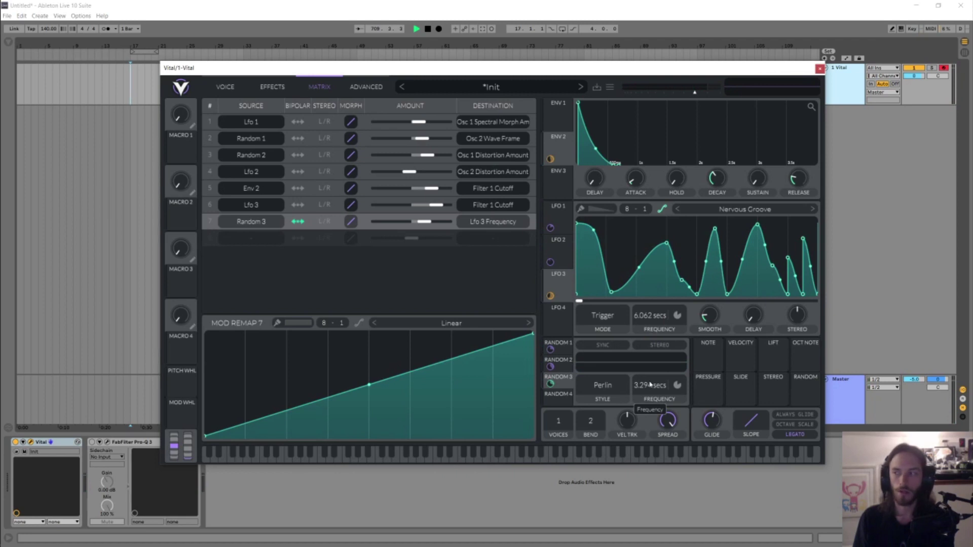
{"action": "scroll", "coordinate": [650, 385], "scroll_direction": "down", "scroll_amount": 1}
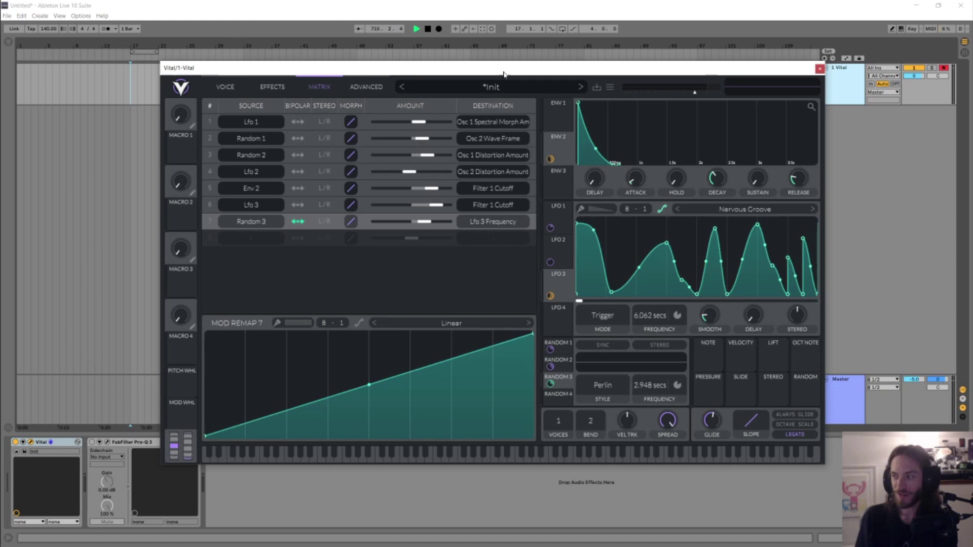
{"action": "left_click_drag", "start_coordinate": [504, 75], "coordinate": [472, 69]}
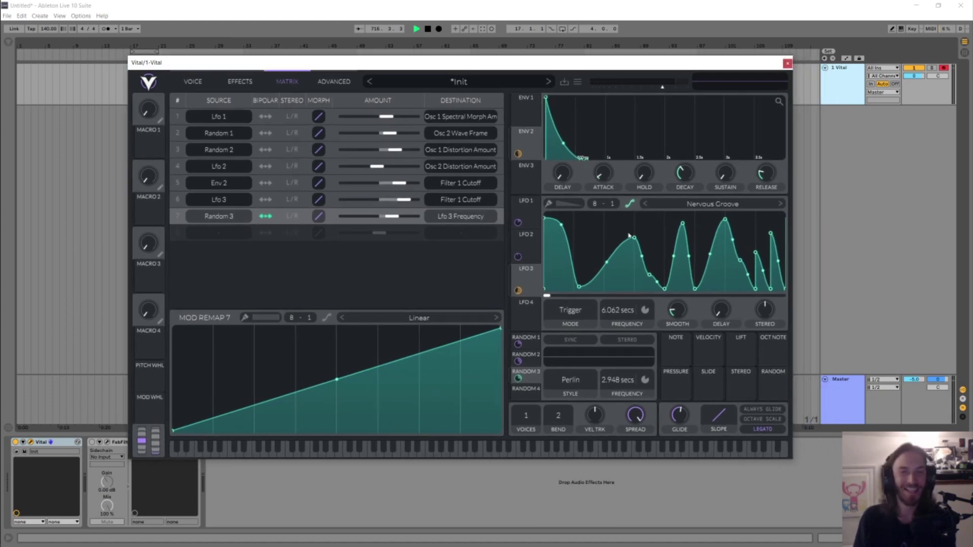
Reshape the Nervous Groove curve: shift late lows left, drop the start, add a first peak
{"action": "left_click_drag", "start_coordinate": [755, 290], "coordinate": [748, 289]}
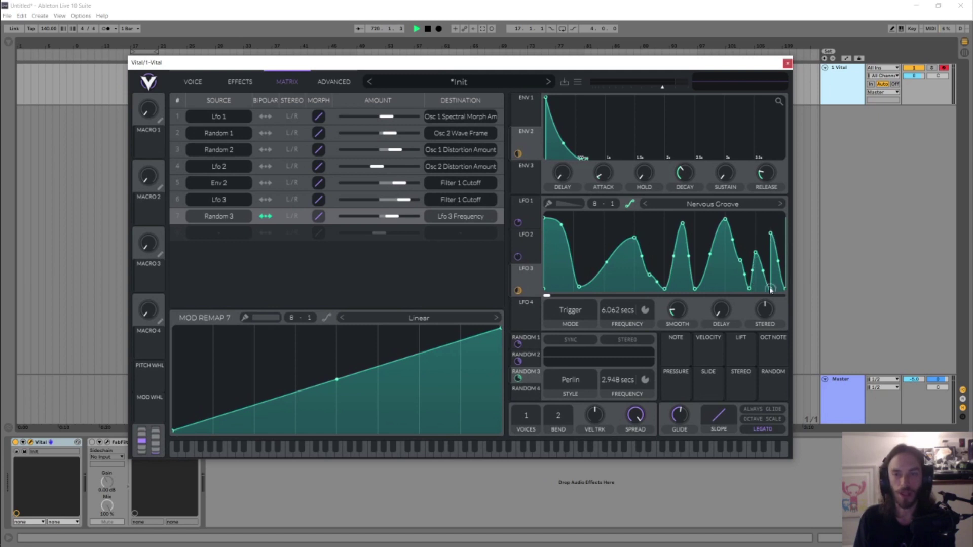
{"action": "left_click_drag", "start_coordinate": [771, 292], "coordinate": [767, 294]}
{"action": "left_click_drag", "start_coordinate": [547, 227], "coordinate": [546, 287]}
{"action": "double_click", "coordinate": [551, 219]}
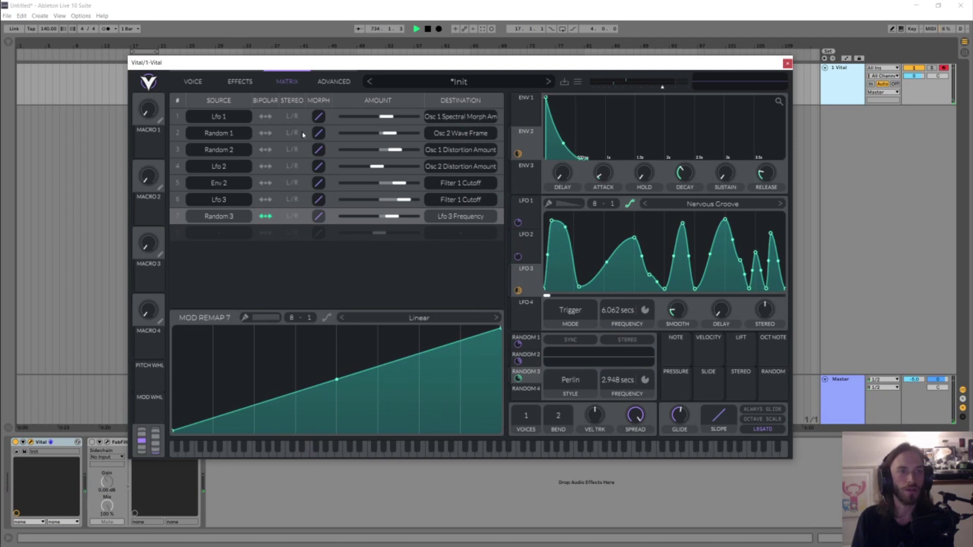
Return to Vital's Voice page and sweep Filter 1's Blend up and back to 0.000
{"action": "left_click", "coordinate": [192, 81]}
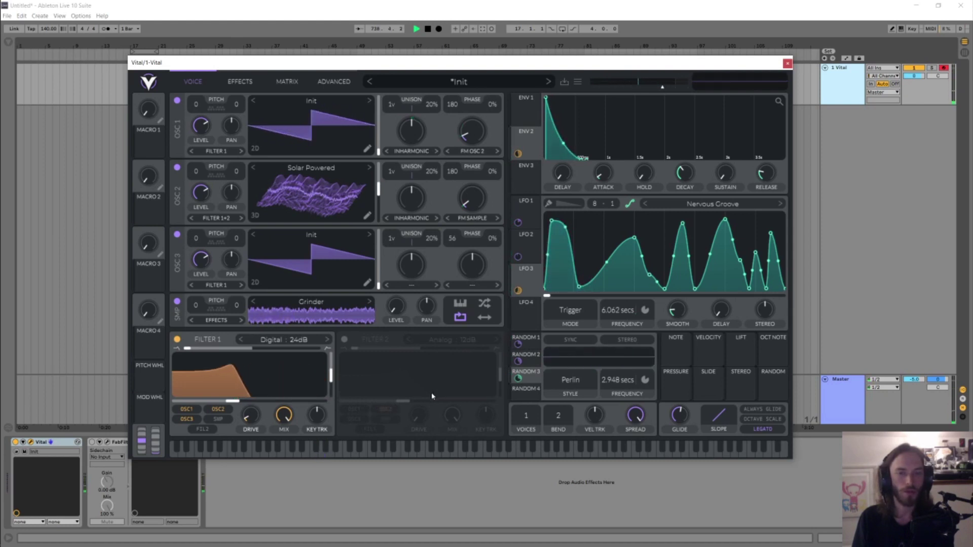
{"action": "scroll", "coordinate": [284, 378], "scroll_direction": "up", "scroll_amount": 6}
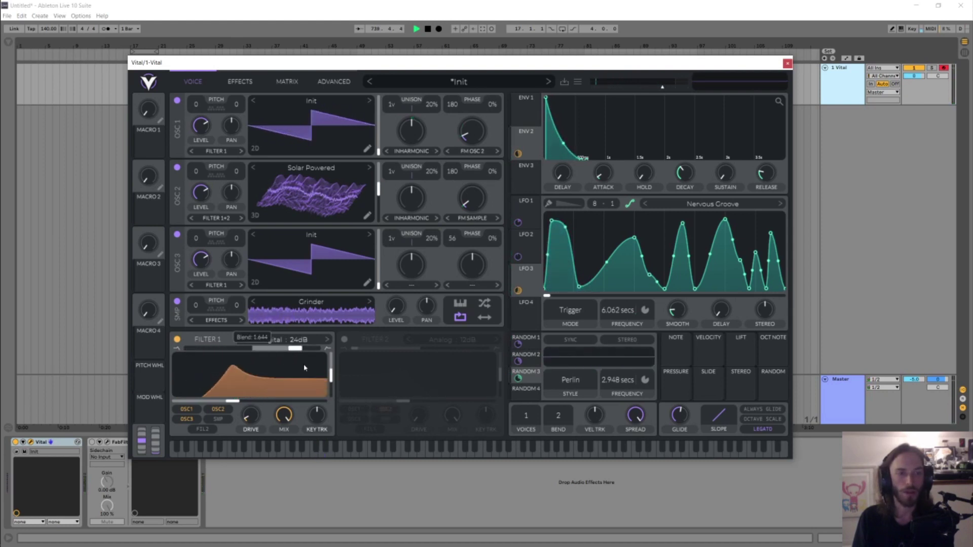
{"action": "scroll", "coordinate": [307, 384], "scroll_direction": "down", "scroll_amount": 10}
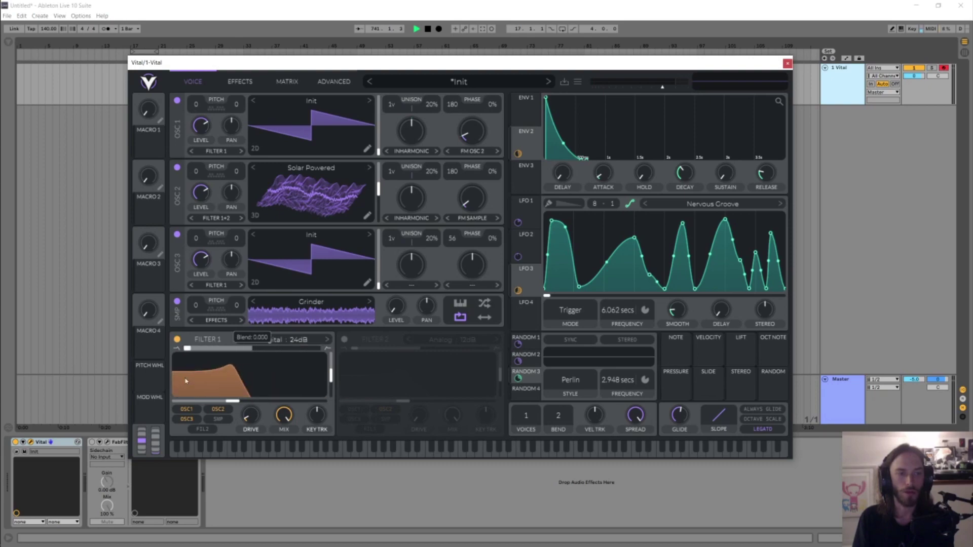